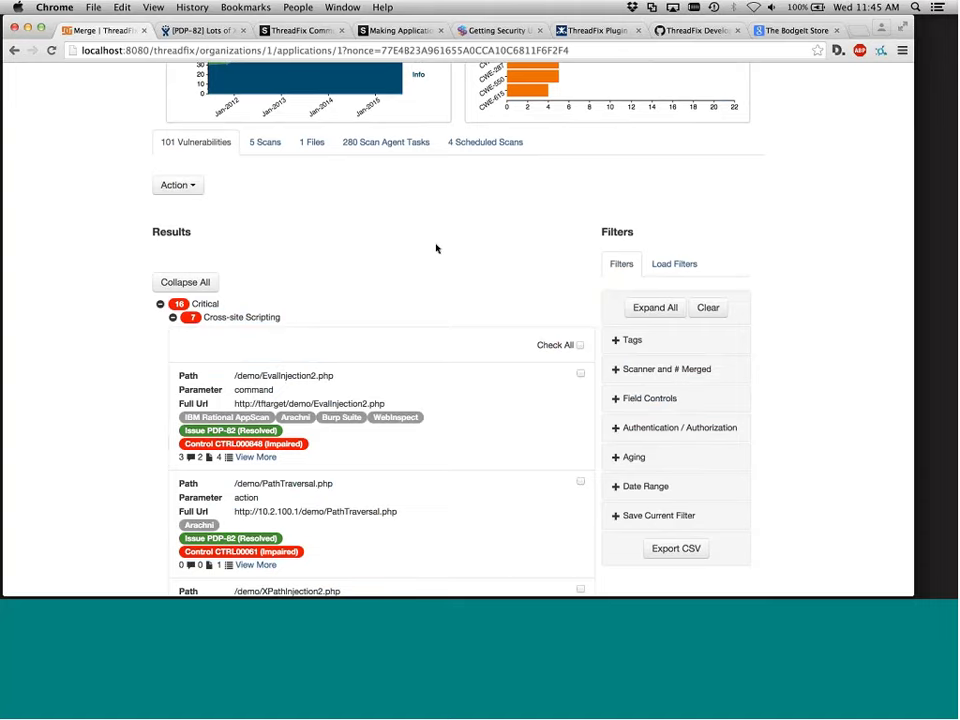
# Tick Check All to select every Critical Cross-site Scripting finding in the Merge results
pyautogui.scroll(-2, 440, 252)
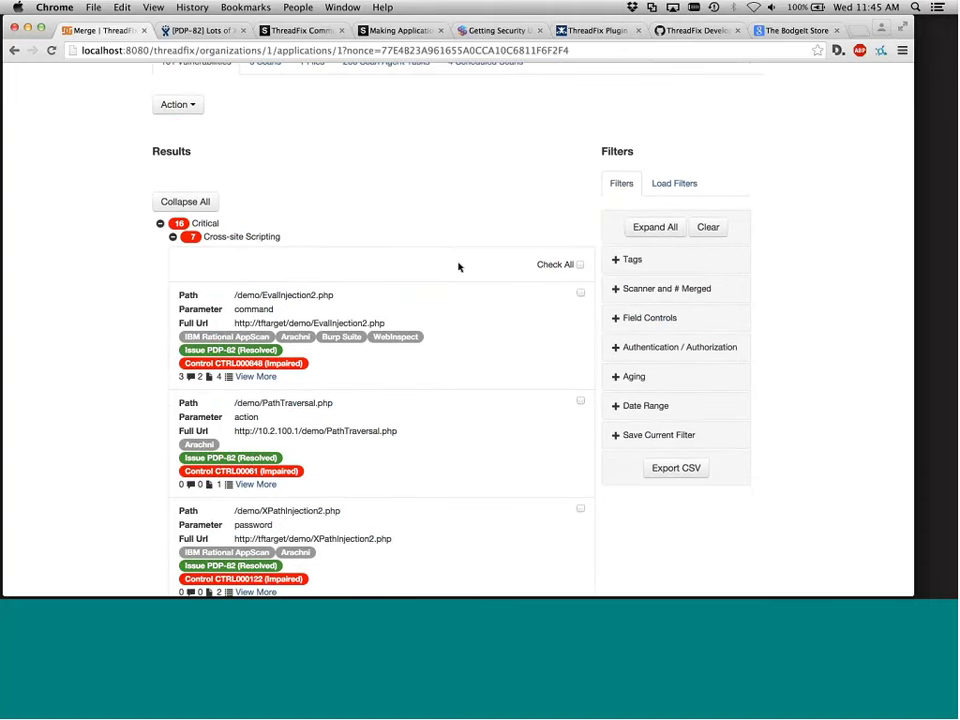
pyautogui.click(578, 266)
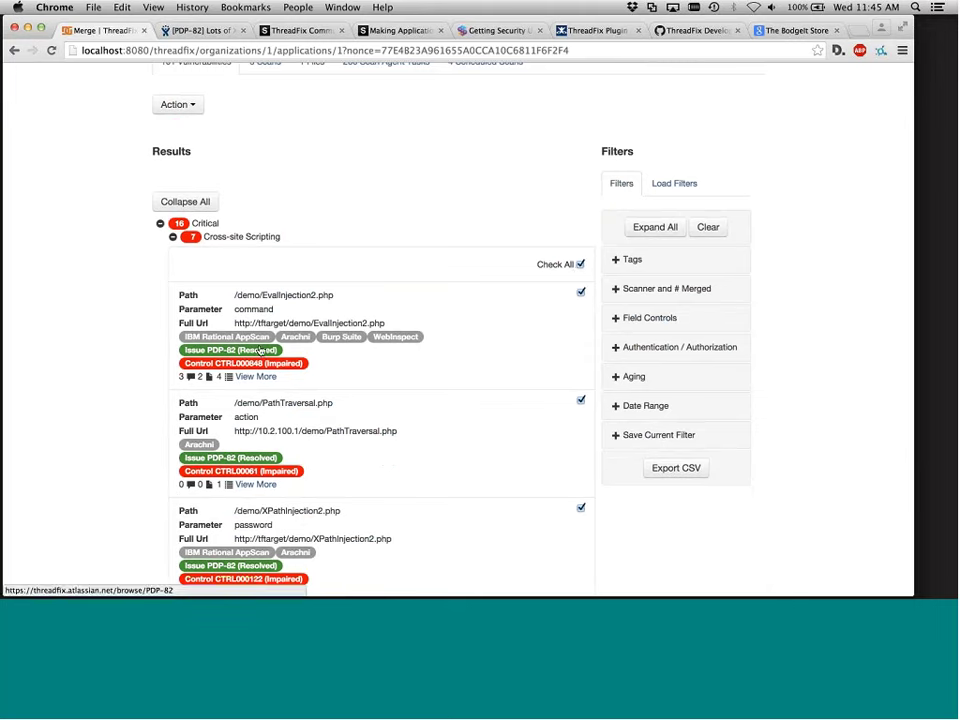
# Read JIRA issue PDP-82's list of XSS vulnerabilities, then return to the Merge | ThreadFix tab
pyautogui.click(195, 31)
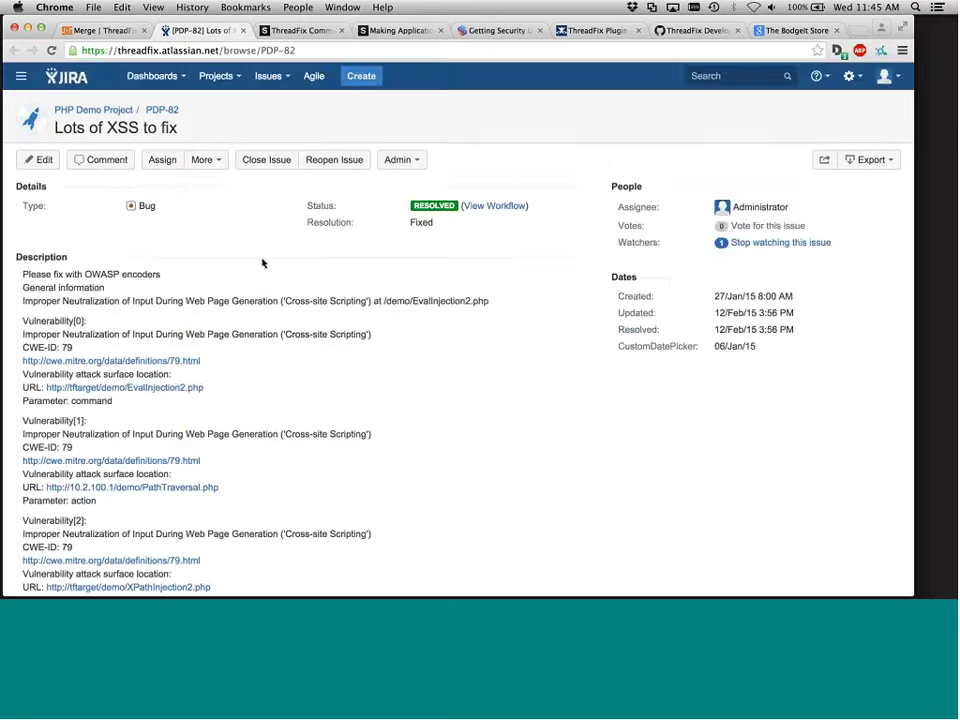
pyautogui.scroll(-5, 262, 263)
pyautogui.scroll(4, 262, 259)
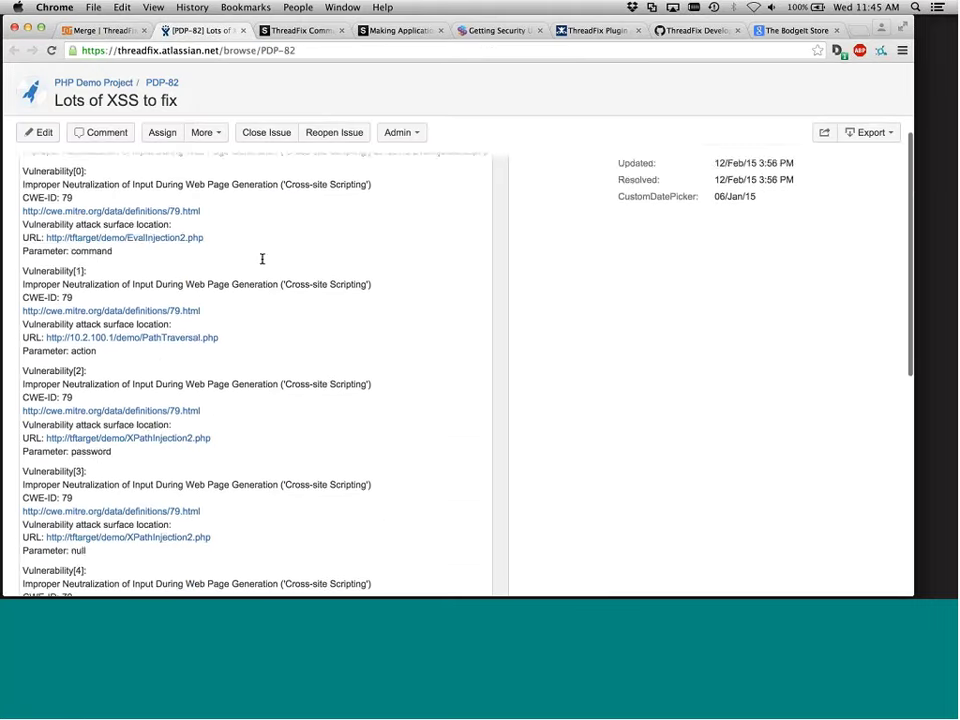
pyautogui.scroll(3, 262, 259)
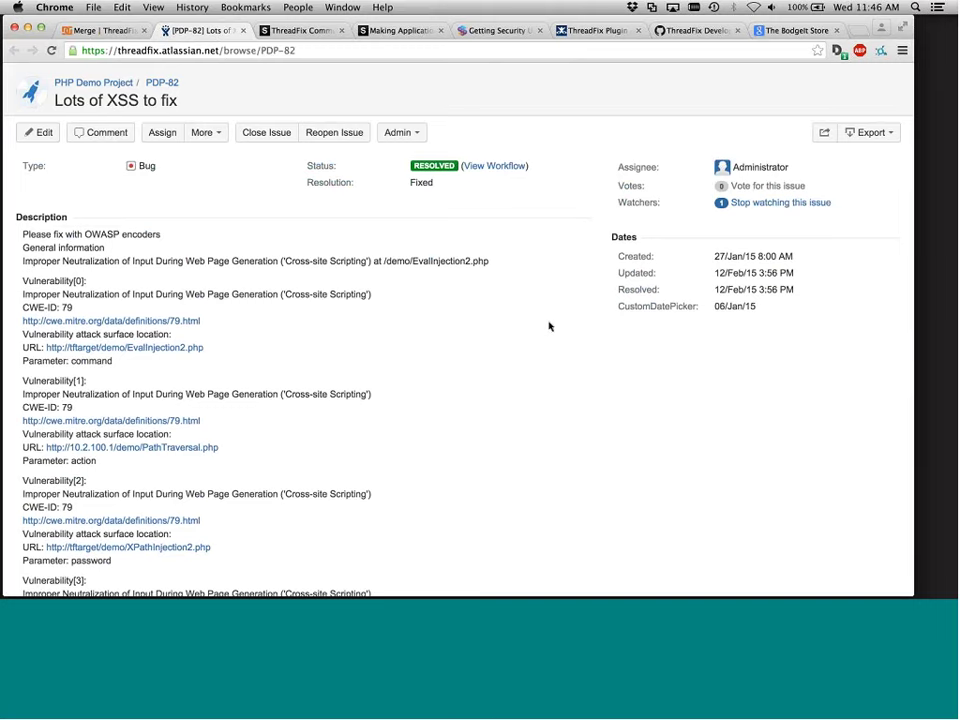
pyautogui.click(131, 36)
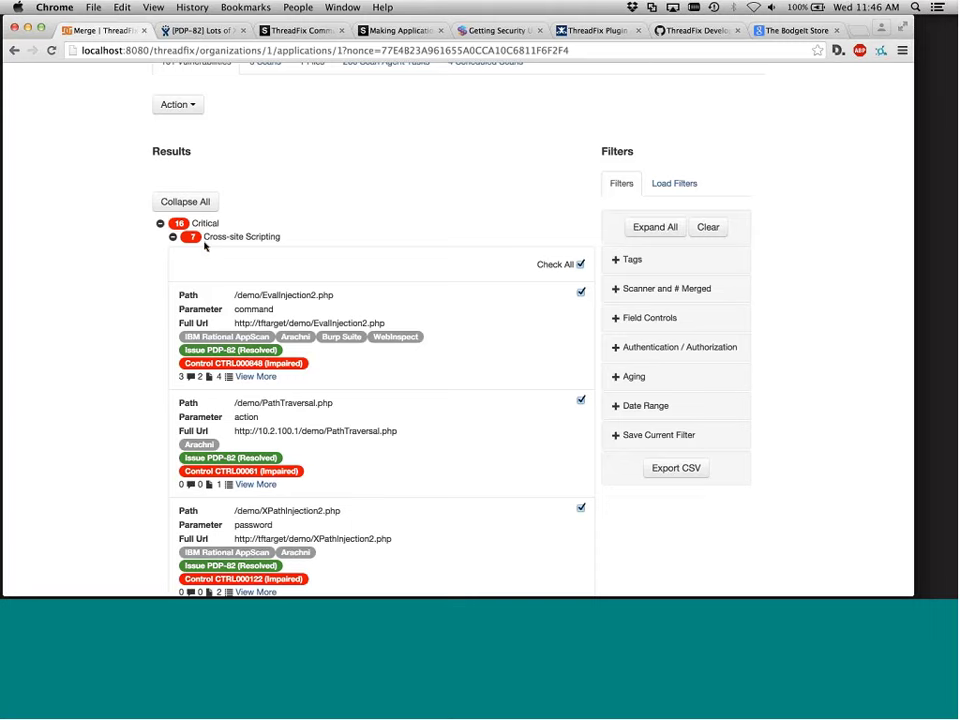
# Under Field Controls, try a 'login' Path filter and then clear it
pyautogui.click(617, 317)
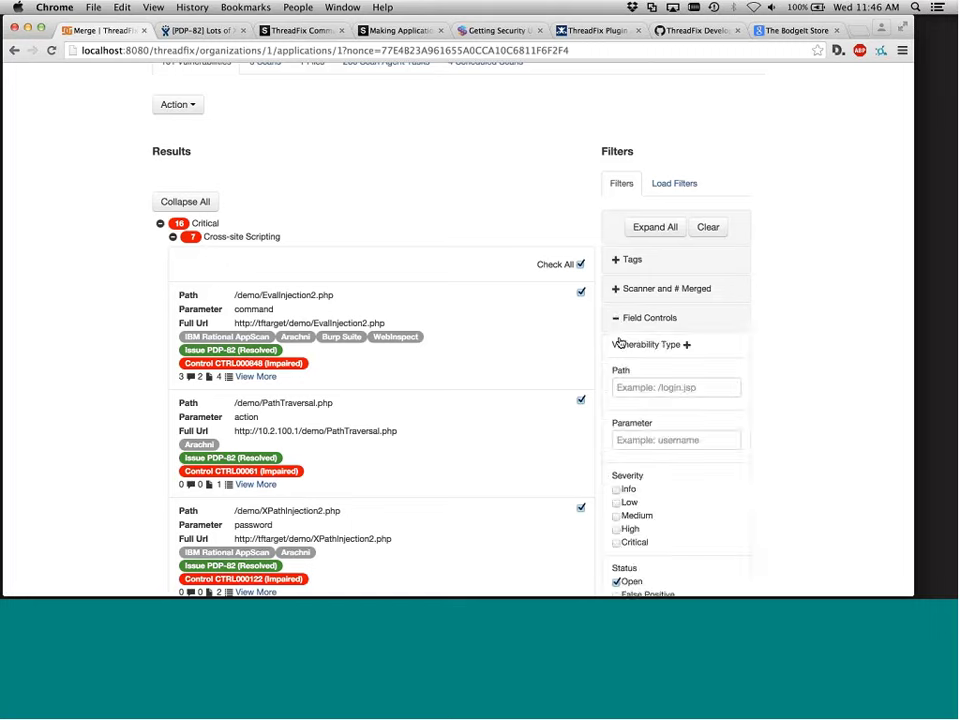
pyautogui.click(649, 388)
pyautogui.write('login')
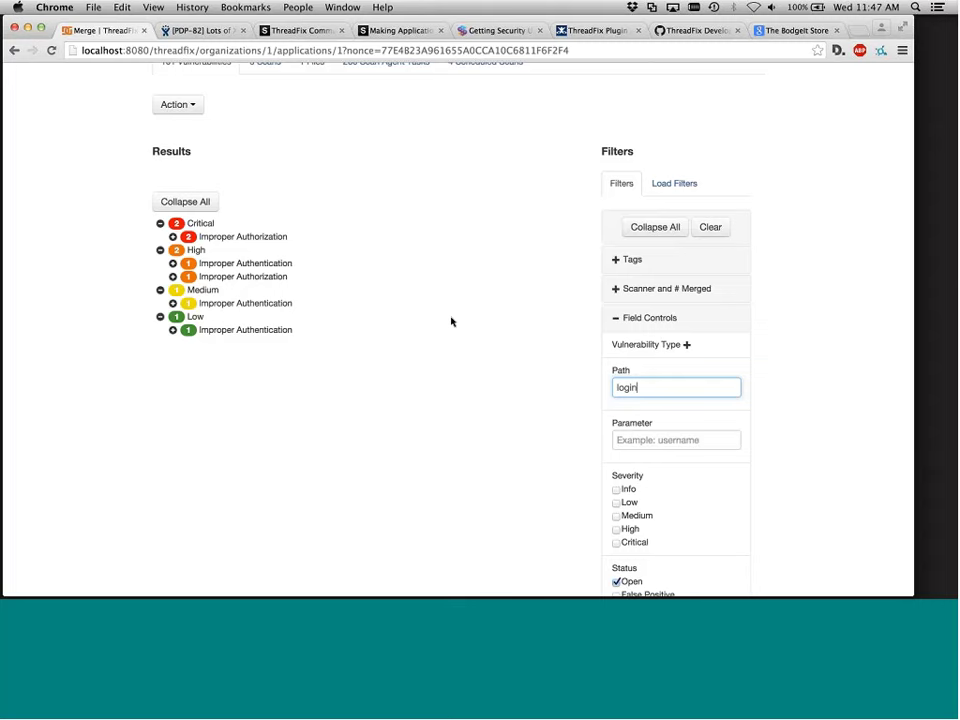
pyautogui.press('BackSpace')
pyautogui.press('BackSpace')
pyautogui.press('BackSpace')
pyautogui.press('BackSpace')
pyautogui.press('BackSpace')
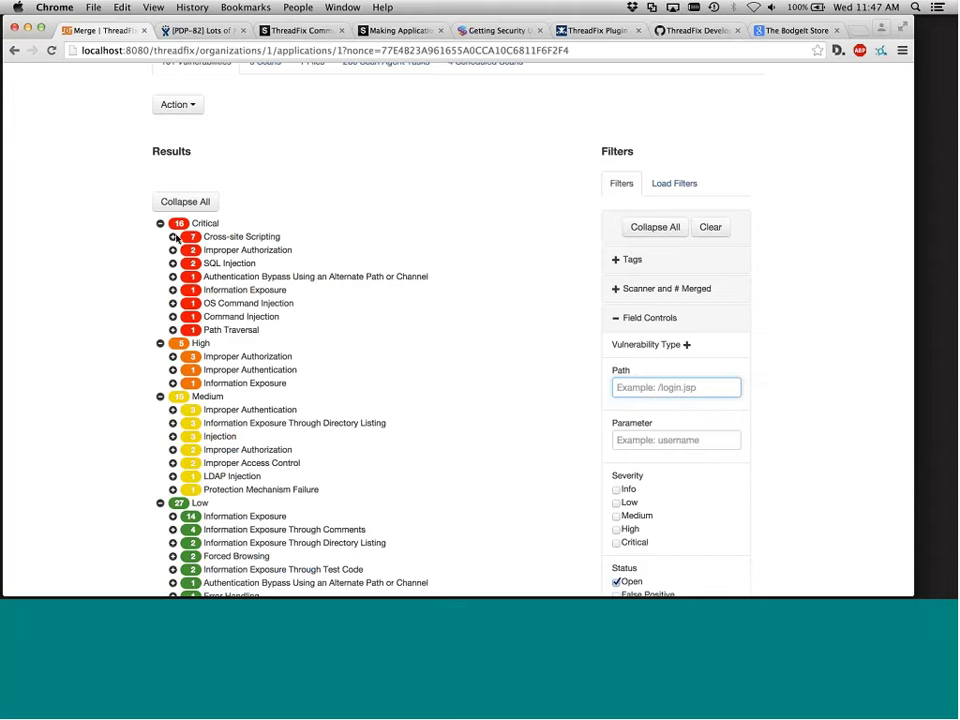
# Expand Merge's 7 Critical Cross-site Scripting findings linked to PDP-82, then scroll back to the top
pyautogui.click(174, 242)
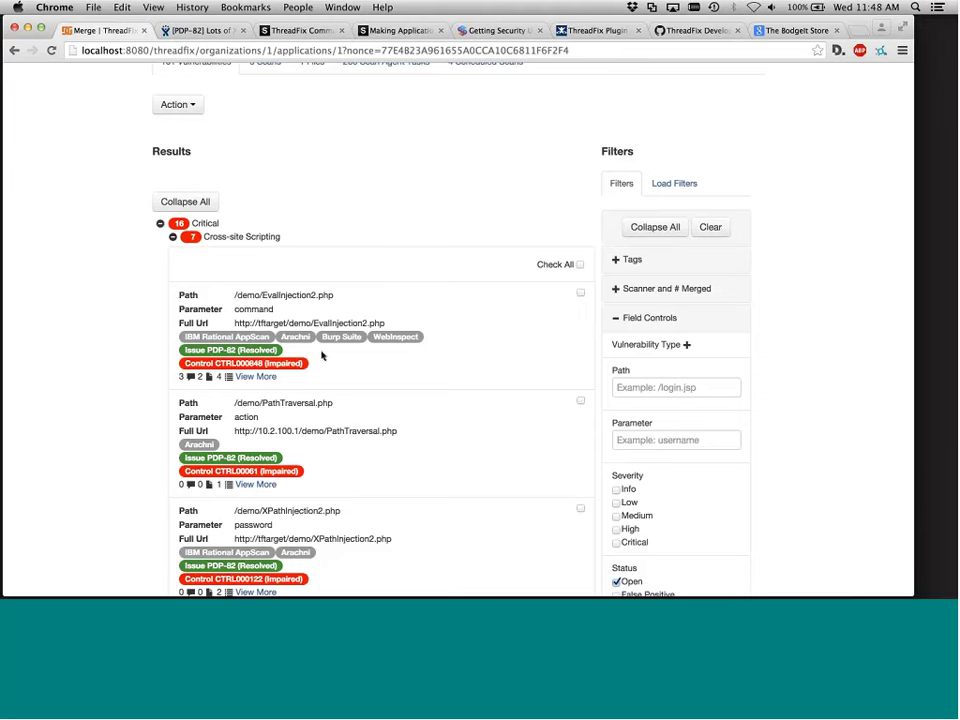
pyautogui.scroll(5, 322, 290)
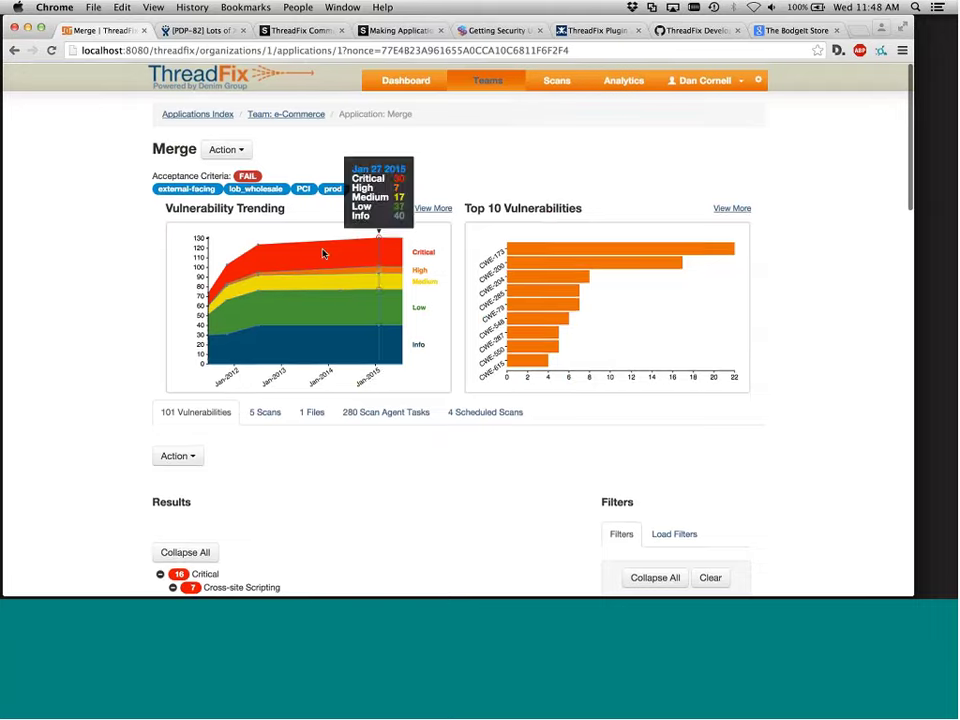
# From the Applications Index, open BODGE under the Offshore - Mumbai team
pyautogui.click(221, 115)
pyautogui.click(210, 302)
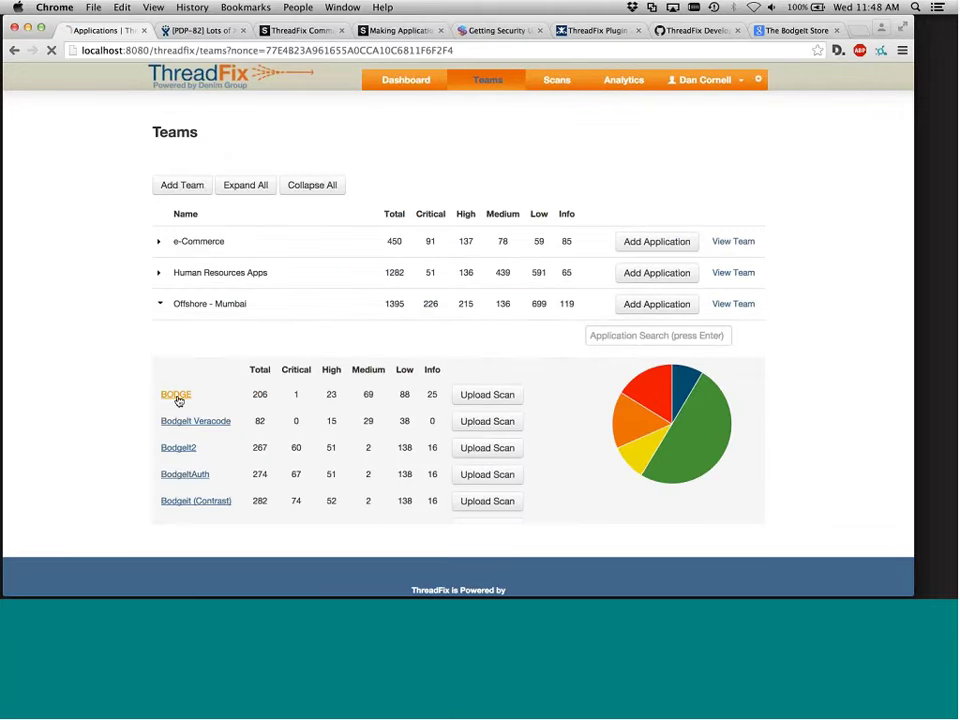
pyautogui.click(177, 395)
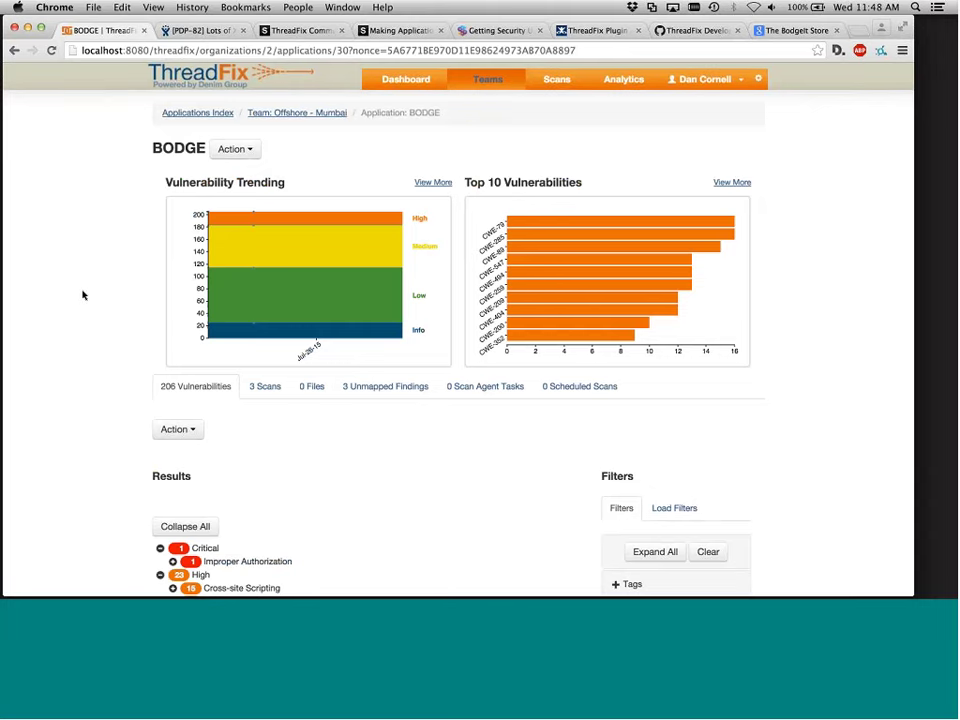
# Expand BODGE's High Cross-site Scripting findings and view Vulnerability 3812 on /contact.jsp
pyautogui.scroll(-5, 84, 294)
pyautogui.click(173, 253)
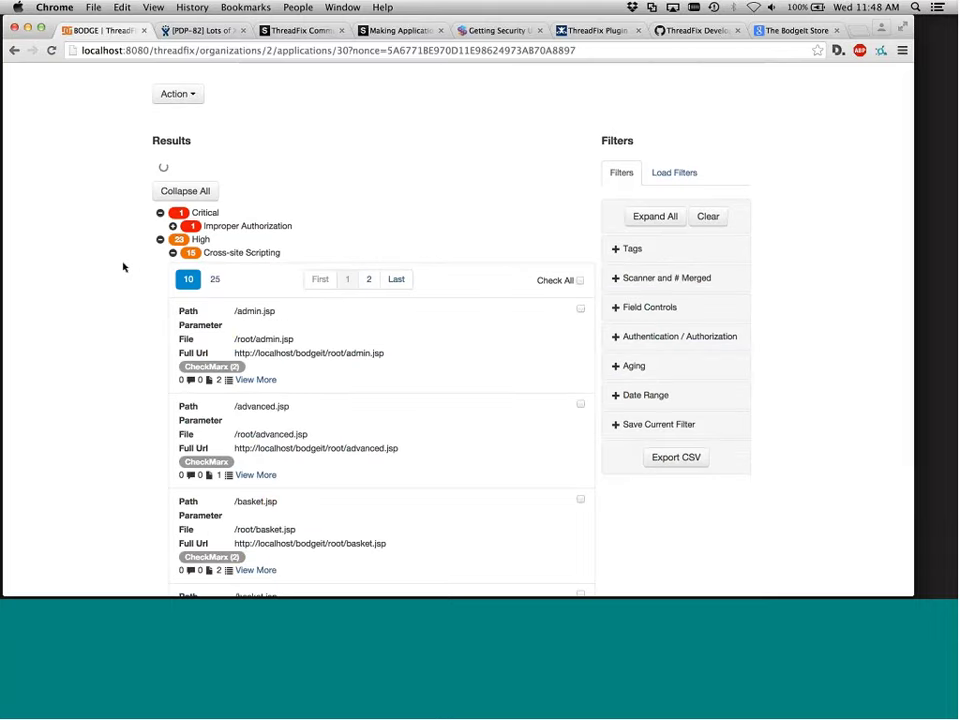
pyautogui.scroll(-5, 122, 266)
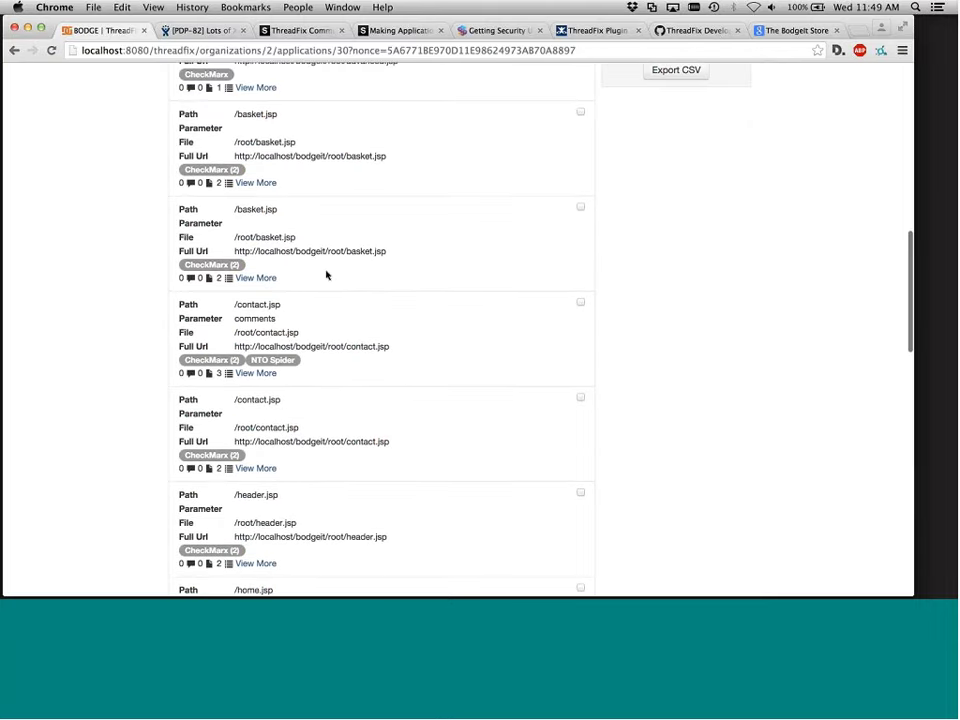
pyautogui.click(270, 375)
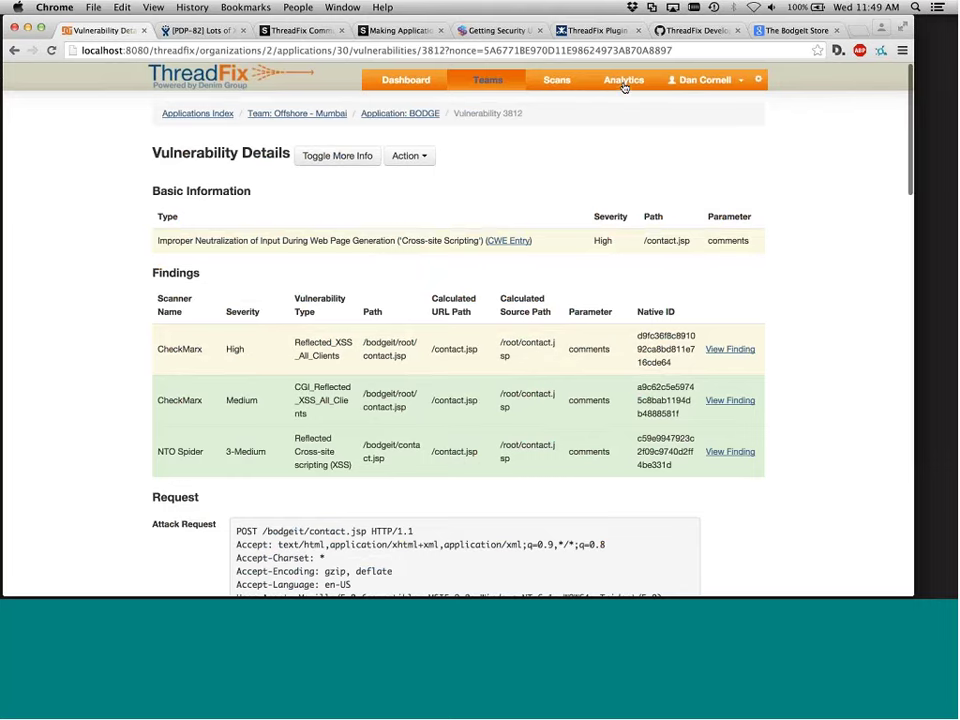
# Open Analytics to see the Trending Report across all teams and applications
pyautogui.click(624, 84)
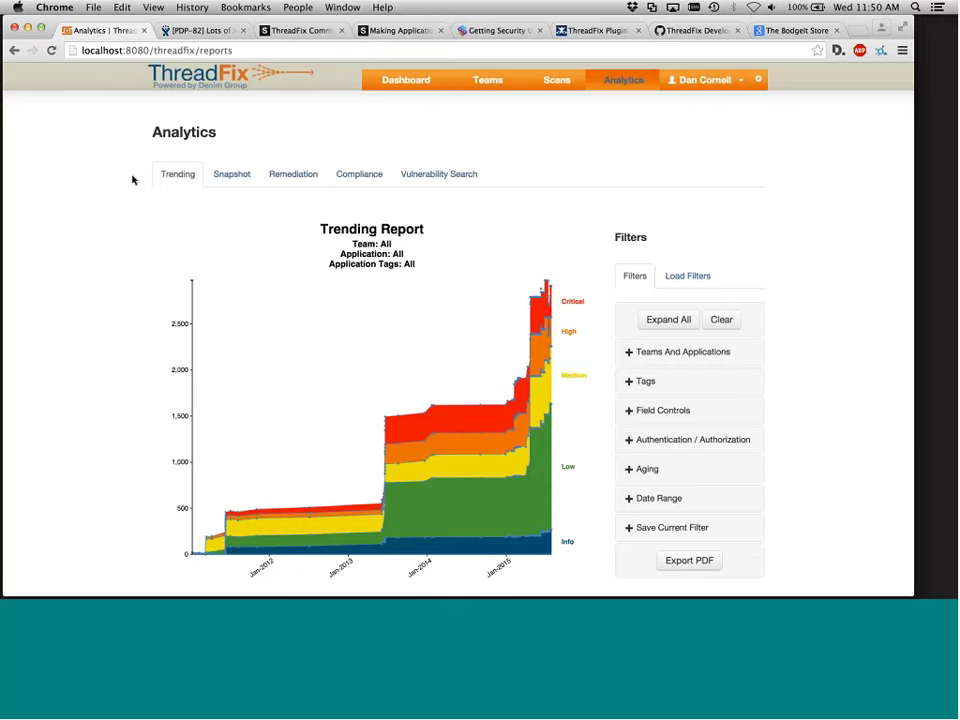
# Switch to the Vulnerability Search report and expand the Tags filter options
pyautogui.click(437, 176)
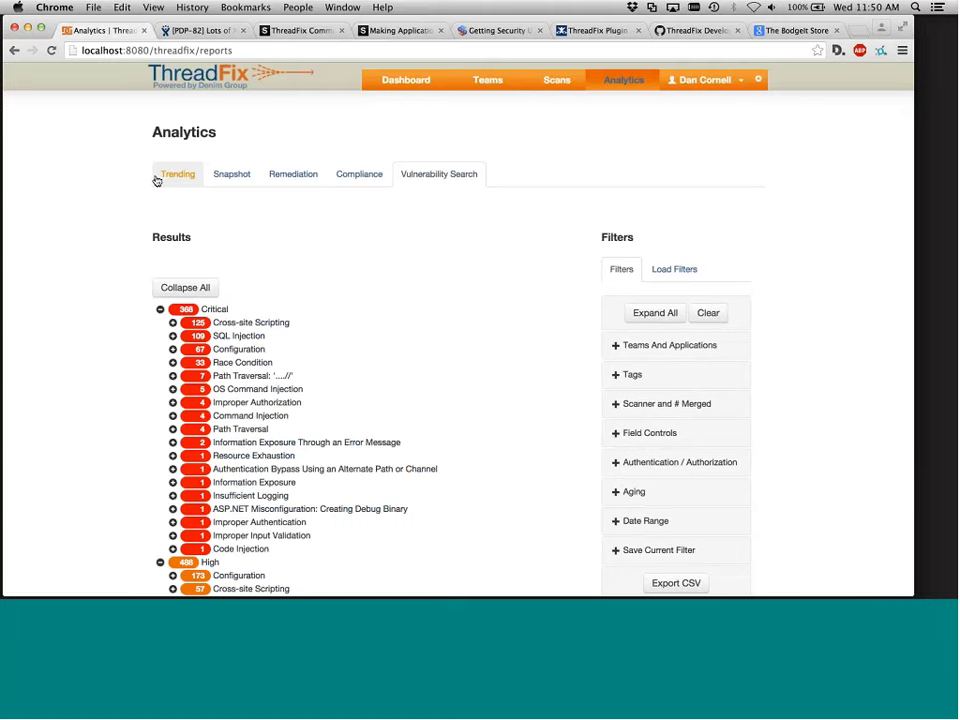
pyautogui.click(158, 177)
pyautogui.click(632, 377)
# Add Application tag filters PCI, external-facing and prod
pyautogui.click(662, 401)
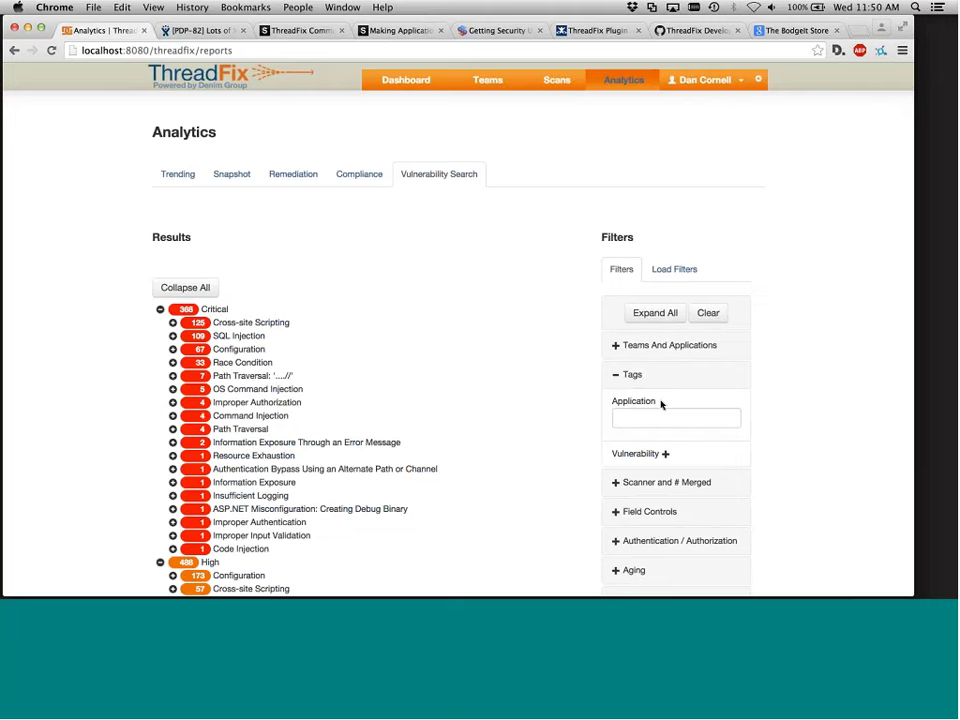
pyautogui.write('PCI')
pyautogui.press('Return')
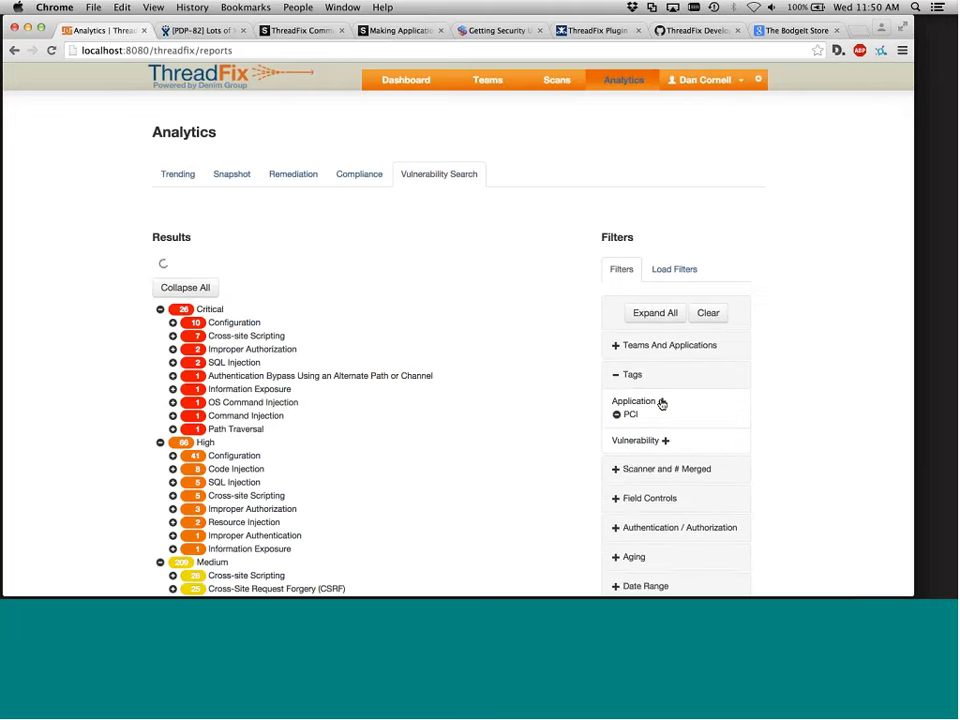
pyautogui.click(662, 401)
pyautogui.write('ext')
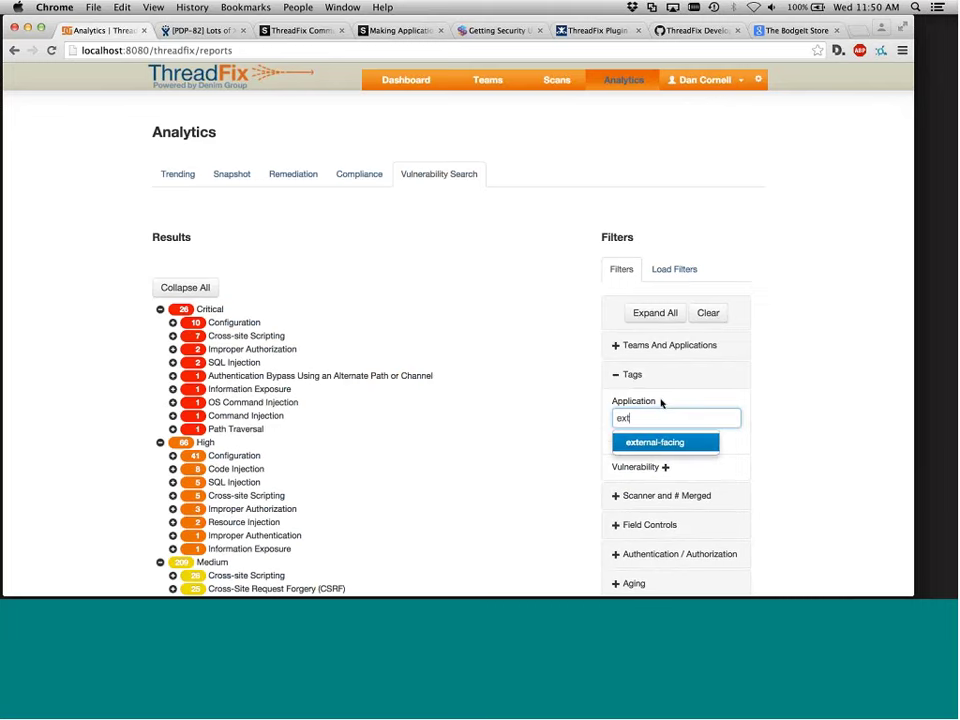
pyautogui.press('Return')
pyautogui.click(662, 401)
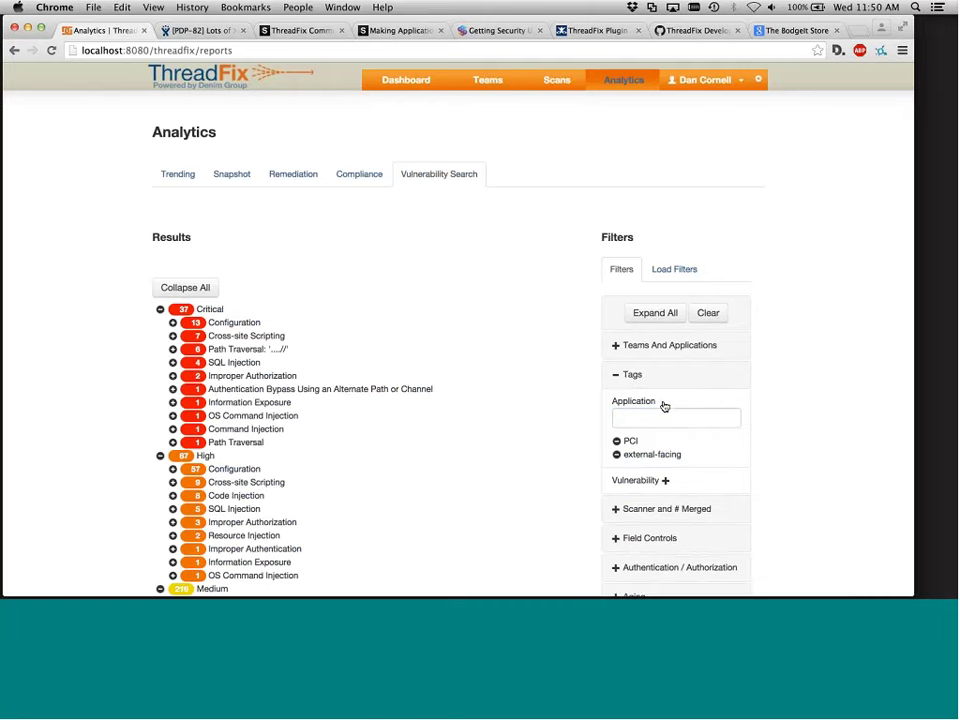
pyautogui.write('prod')
pyautogui.press('Return')
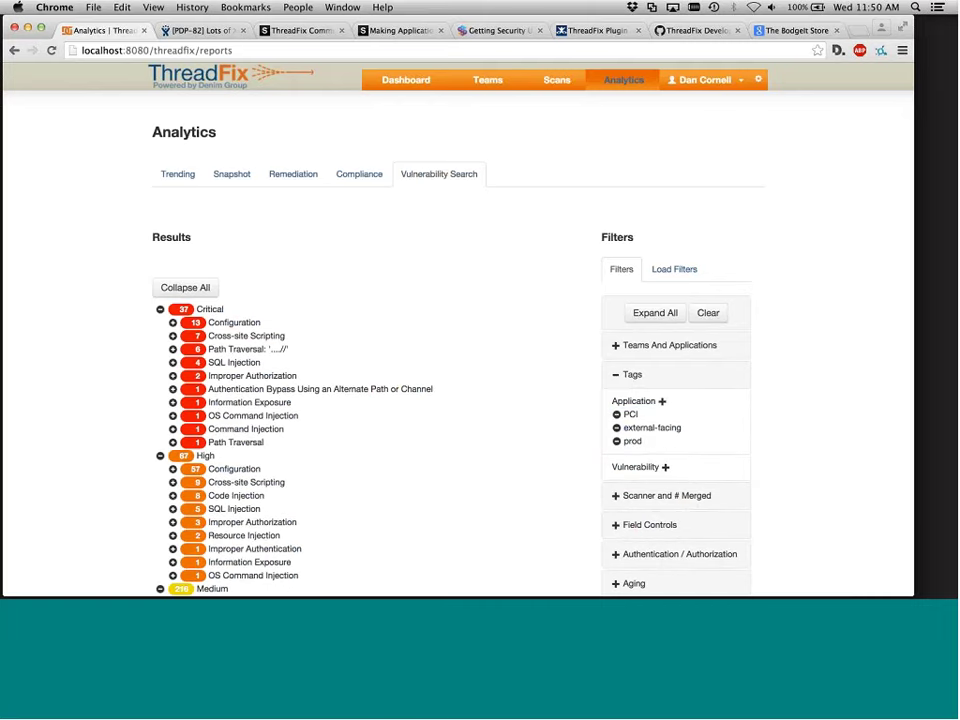
# In Field Controls, include Critical and High severity vulnerabilities
pyautogui.scroll(-4, 575, 380)
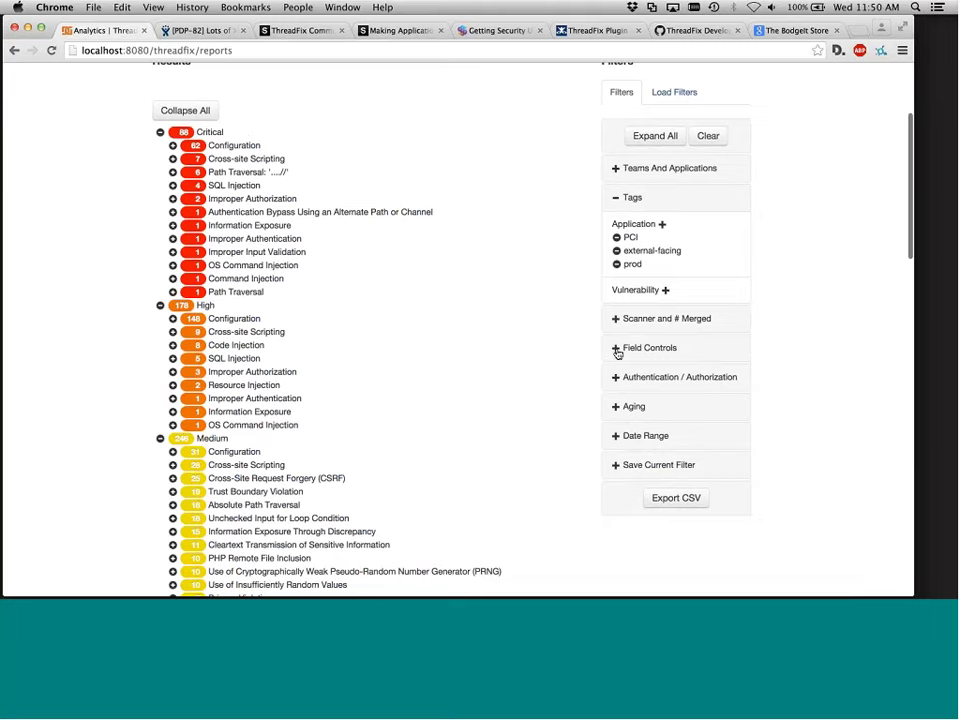
pyautogui.click(615, 348)
pyautogui.scroll(-2, 605, 460)
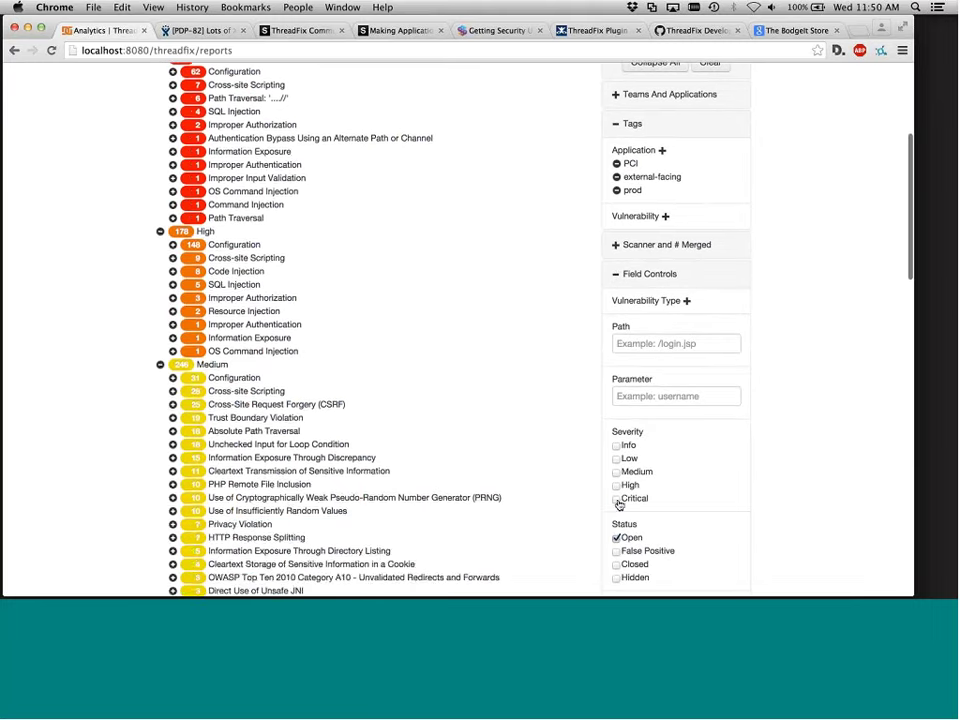
pyautogui.click(616, 497)
pyautogui.click(616, 485)
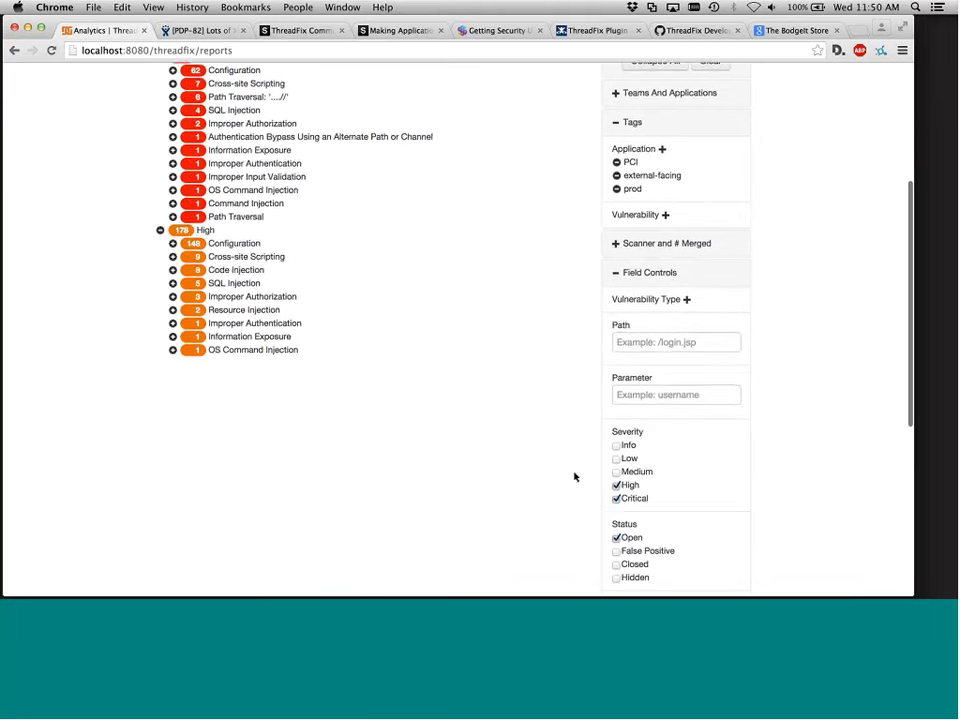
# Set the Aging filter to More Than 30 days and review the 88 Critical, 178 High results
pyautogui.scroll(-5, 574, 476)
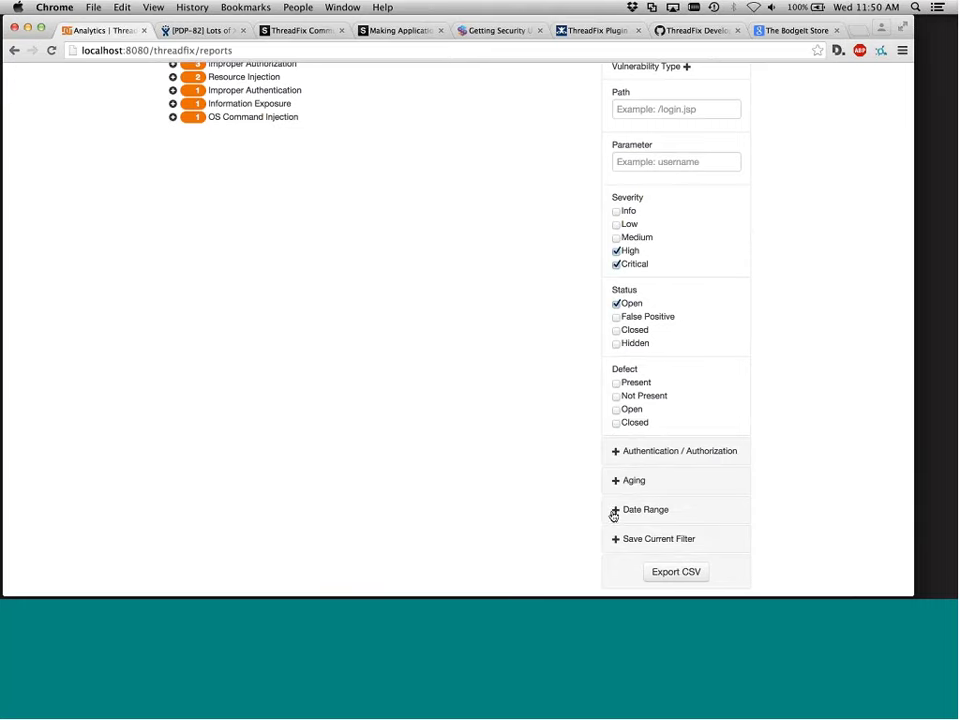
pyautogui.click(616, 484)
pyautogui.click(697, 525)
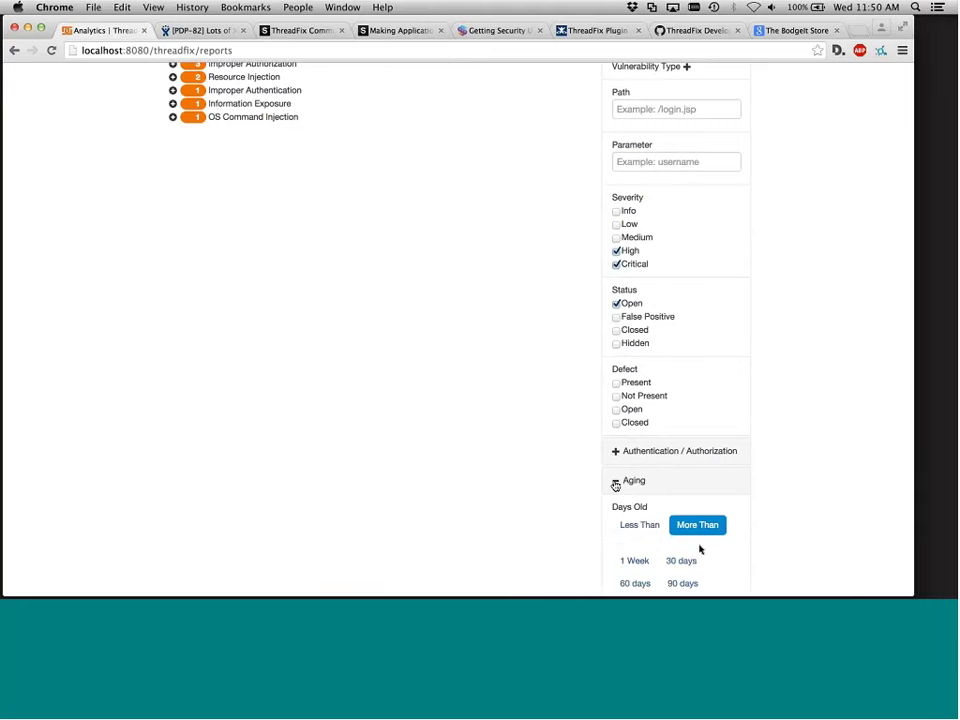
pyautogui.click(681, 560)
pyautogui.scroll(6, 529, 513)
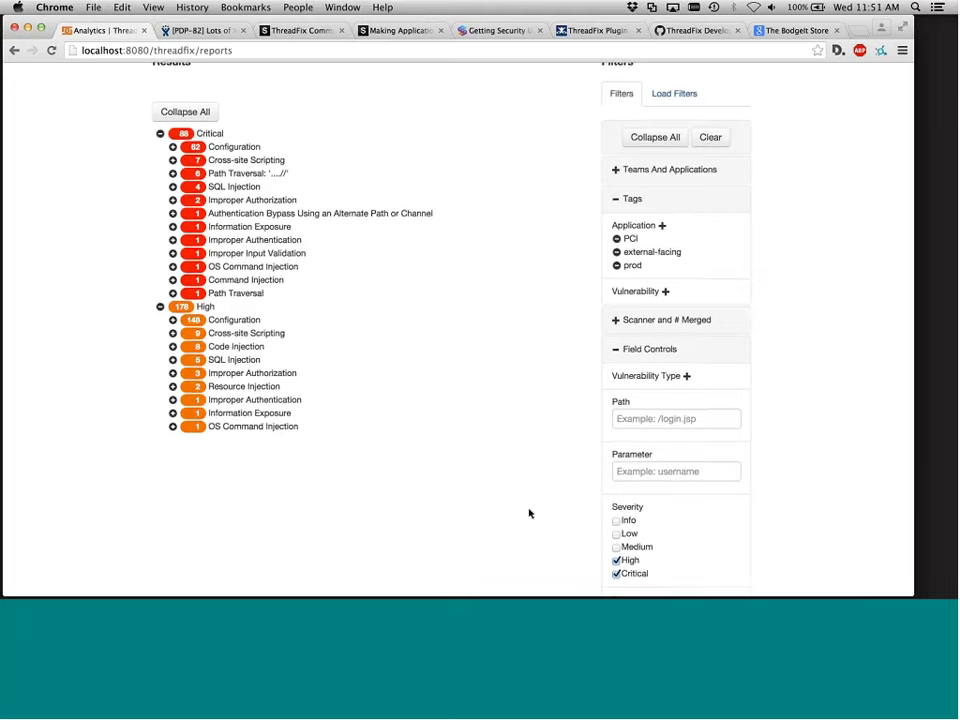
pyautogui.scroll(-5, 530, 514)
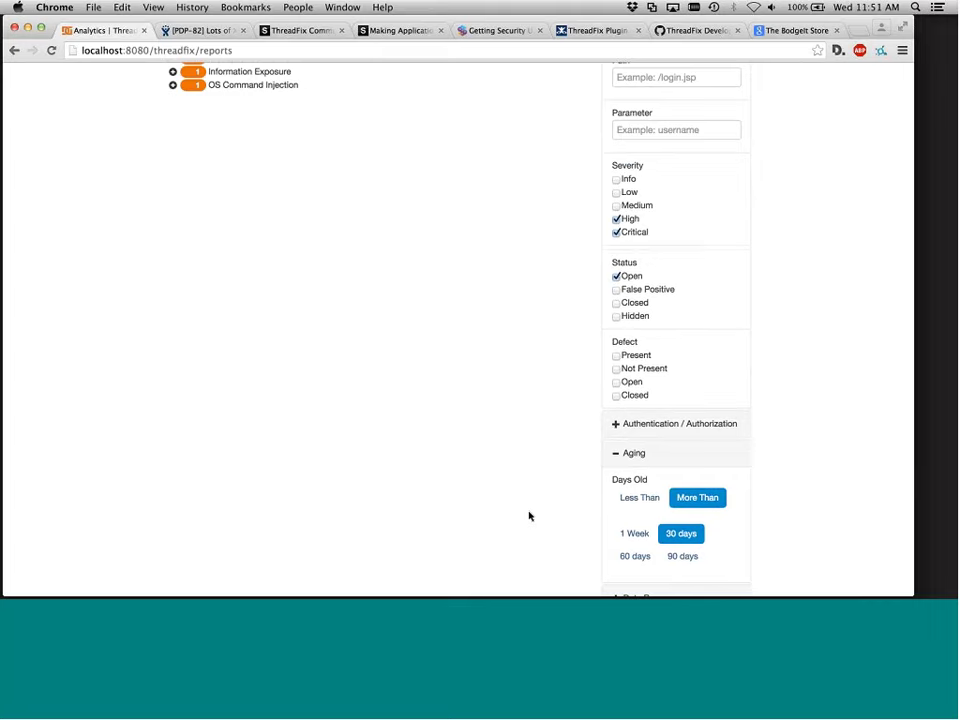
pyautogui.scroll(5, 529, 514)
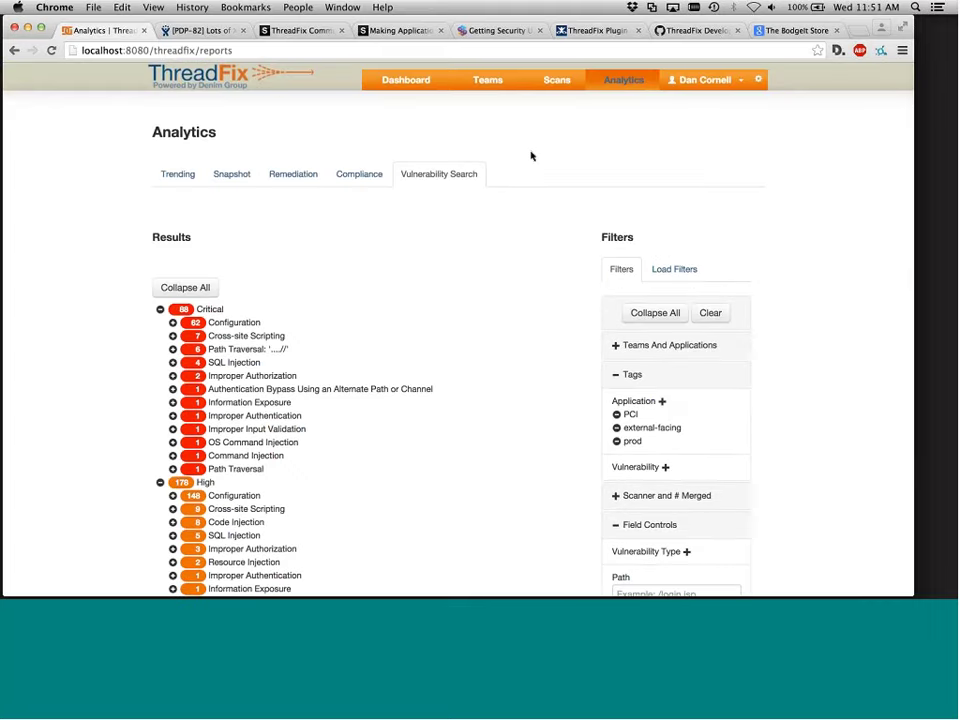
# On the Teams page, expand e-Commerce to list its five applications, including BodgeIt and Merge
pyautogui.click(486, 80)
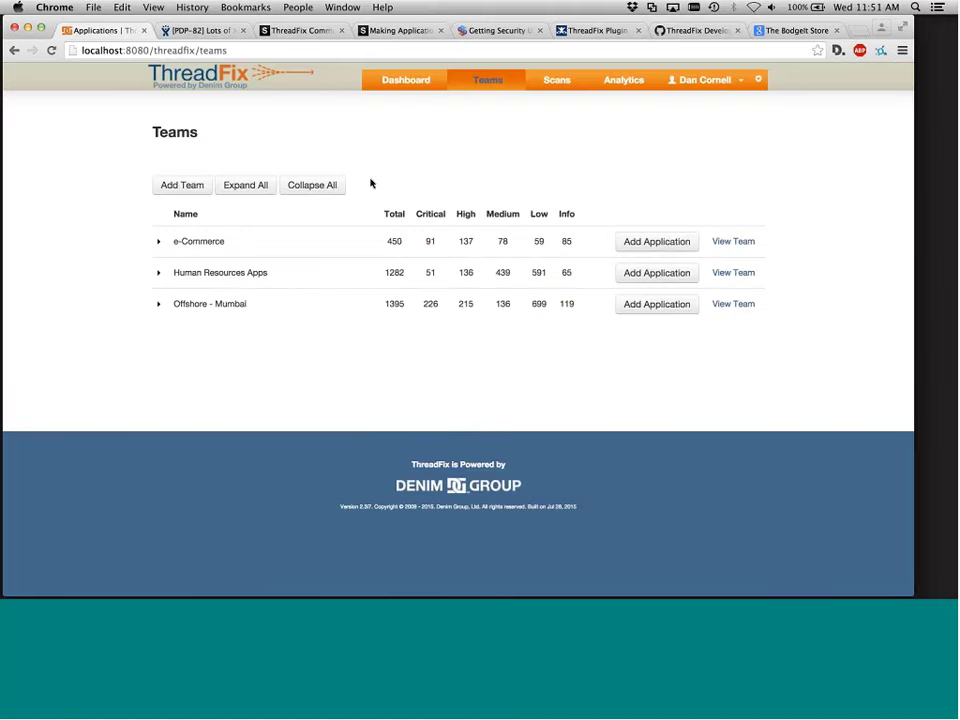
pyautogui.click(213, 248)
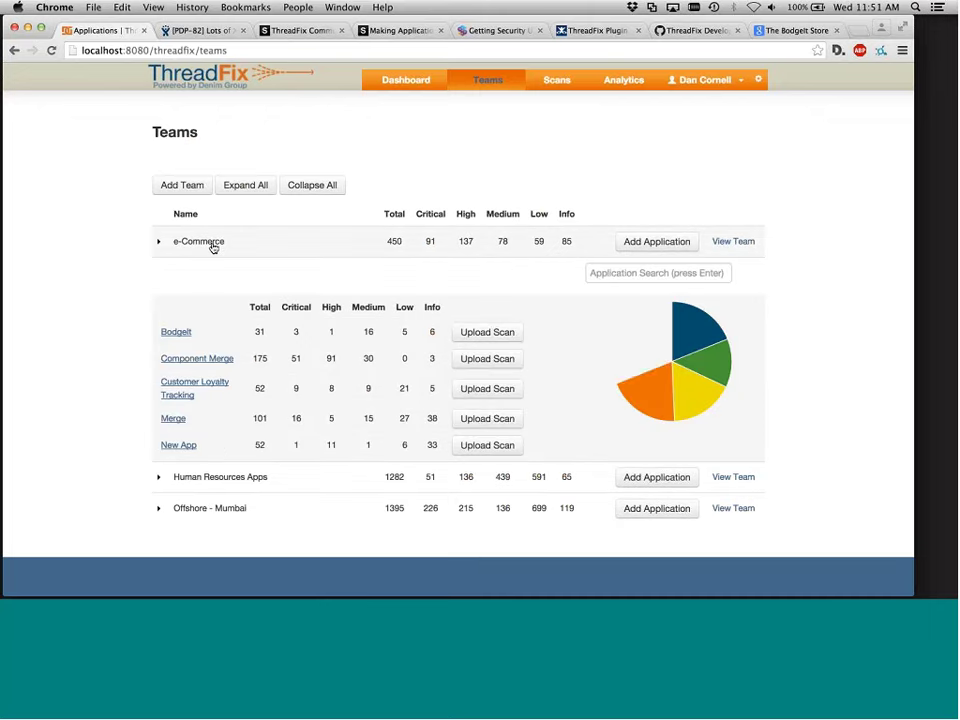
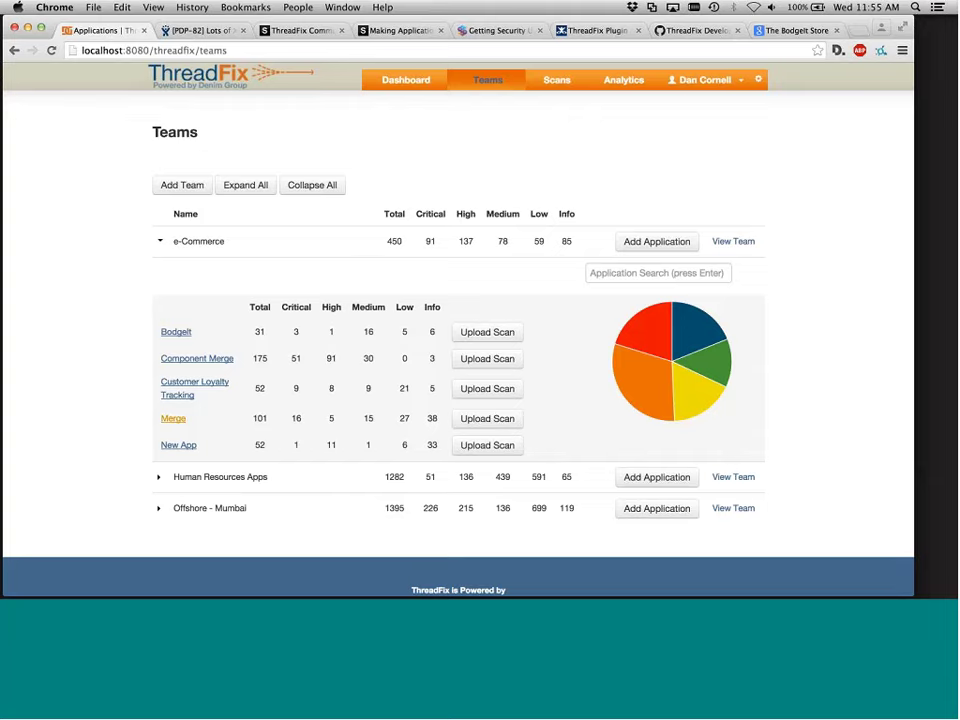
# Open the BodgeIt application page listed under the e-Commerce team
pyautogui.click(183, 336)
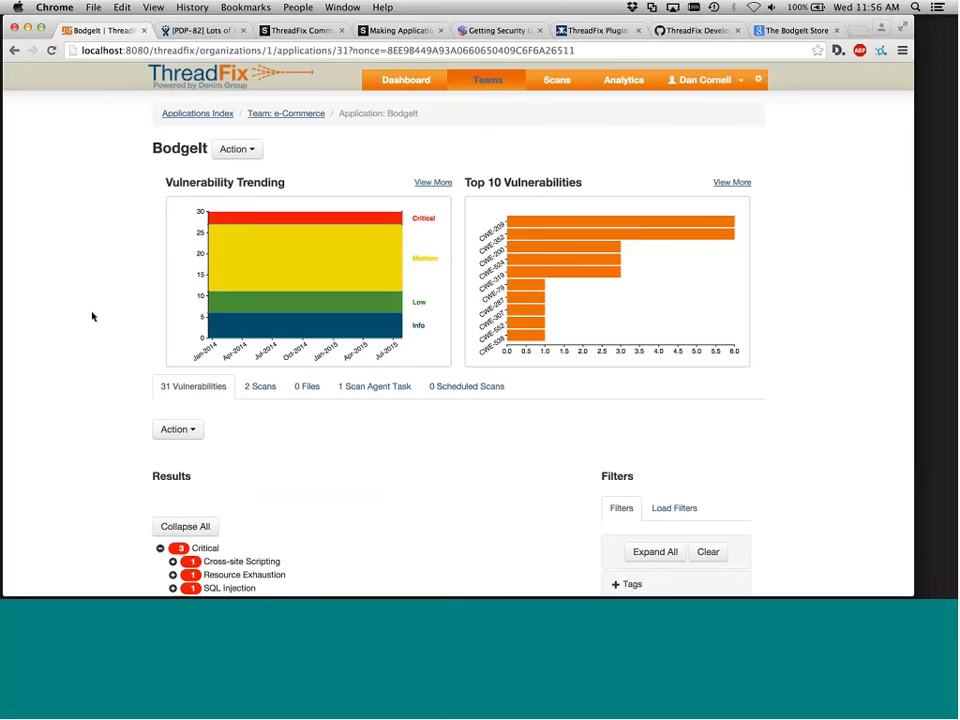
# Queue a WebInspect scan agent task for BodgeIt
pyautogui.scroll(-3, 268, 276)
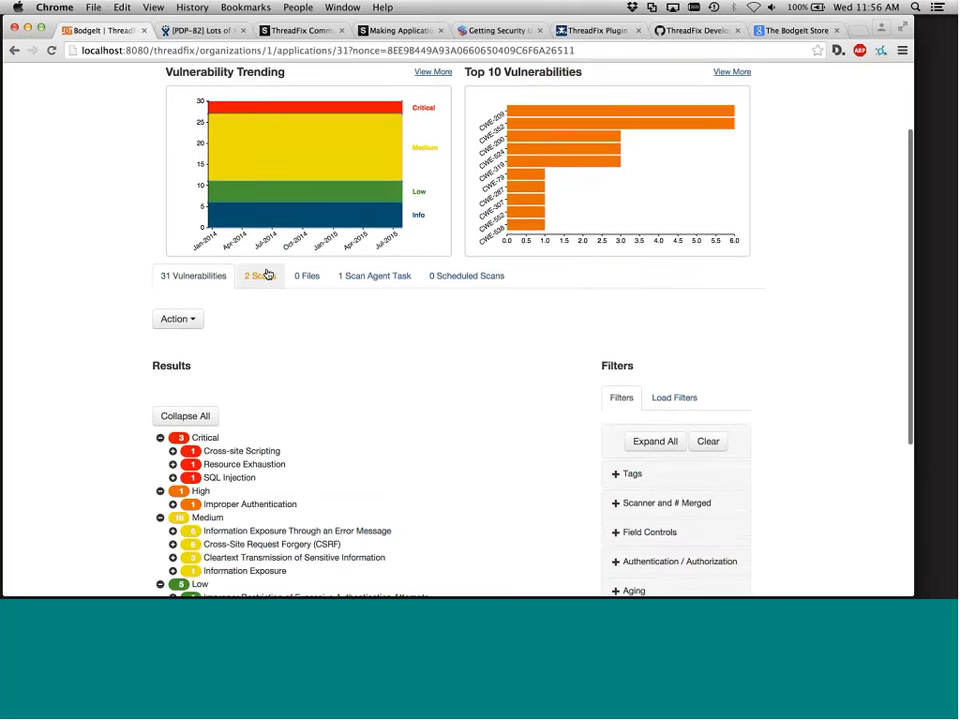
pyautogui.click(358, 277)
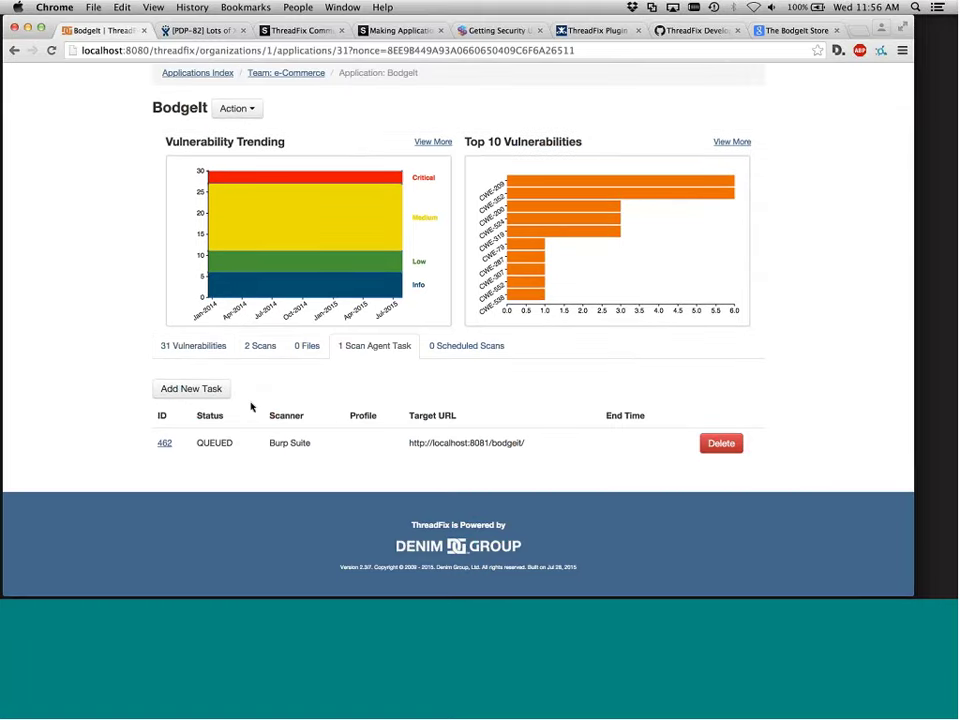
pyautogui.click(208, 390)
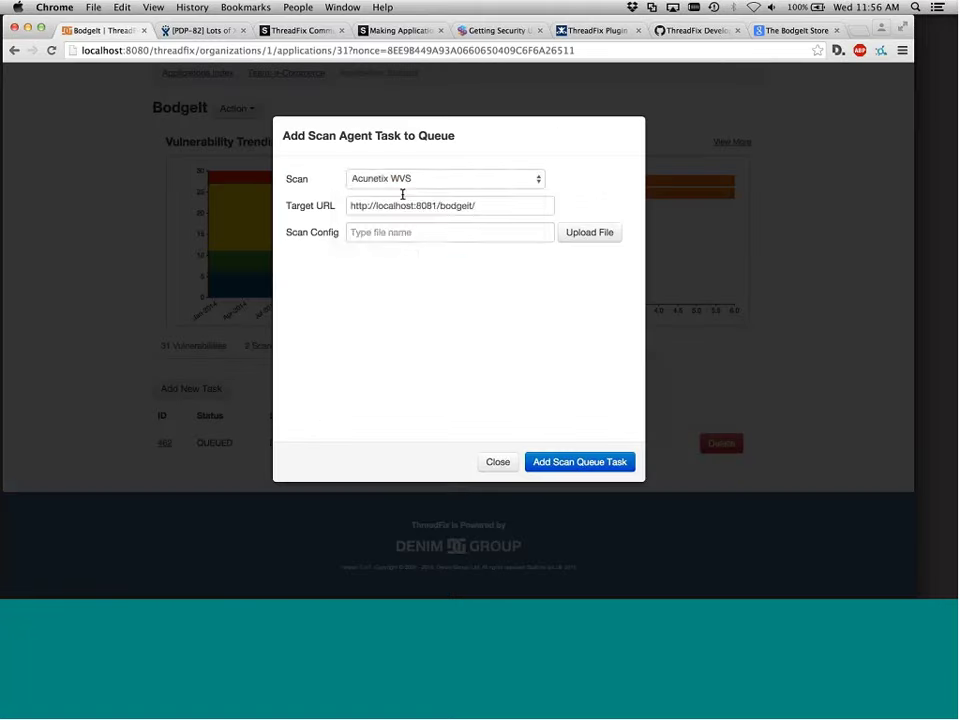
pyautogui.click(402, 180)
pyautogui.press('Escape')
pyautogui.click(422, 232)
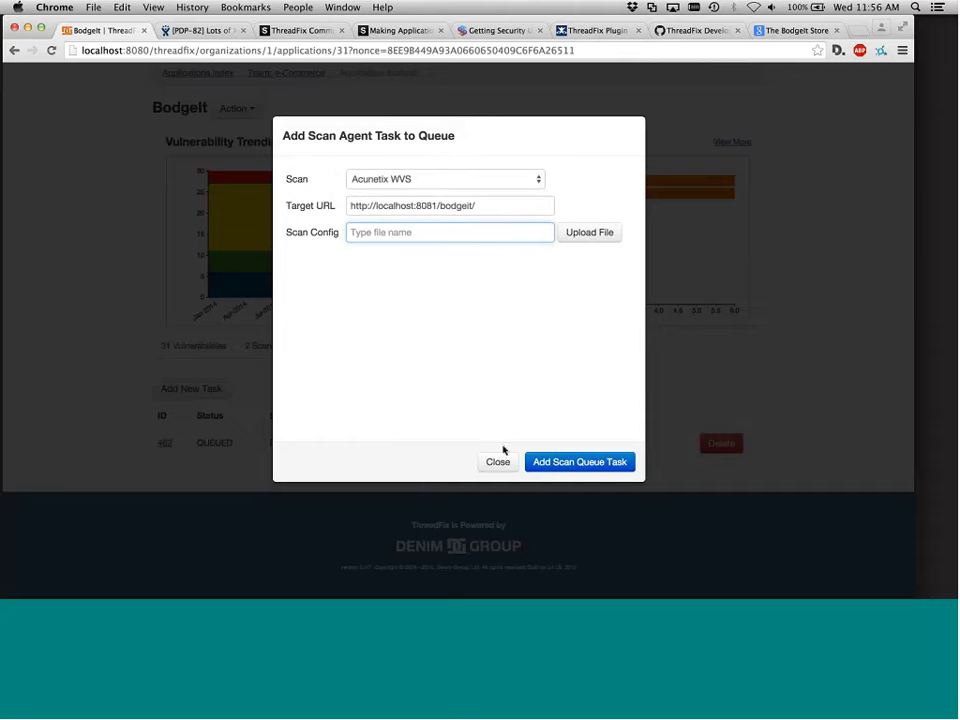
pyautogui.hotkey('shift', 'Tab')
pyautogui.hotkey('shift', 'Tab')
pyautogui.press('w')
pyautogui.click(545, 461)
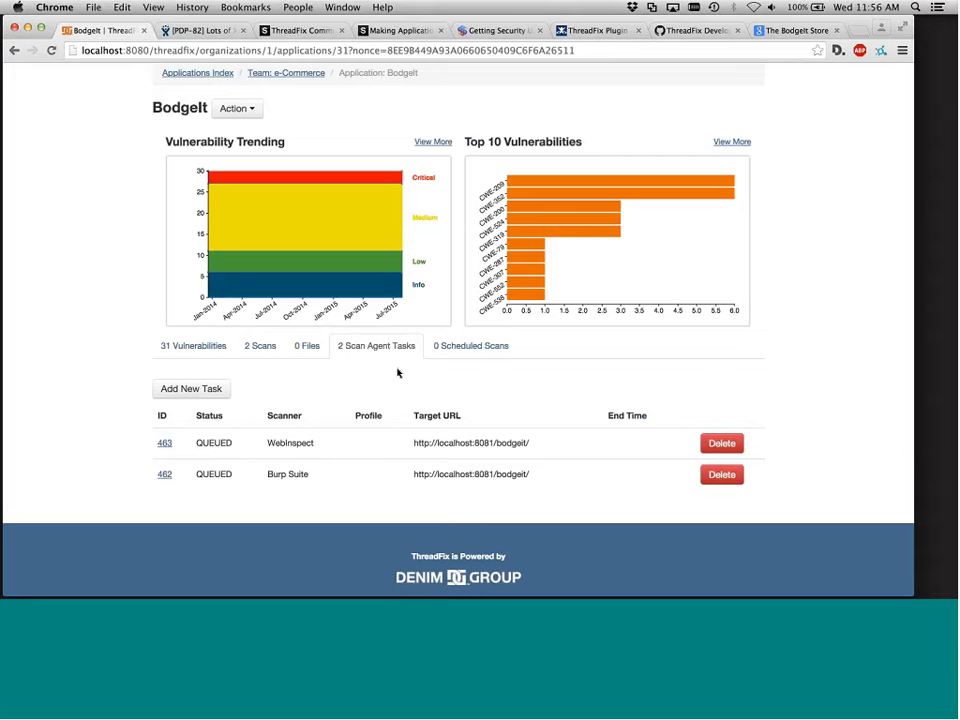
# Schedule a daily 6:00 AM Burp Suite scan for BodgeIt, then return to the scan agent tasks
pyautogui.click(482, 344)
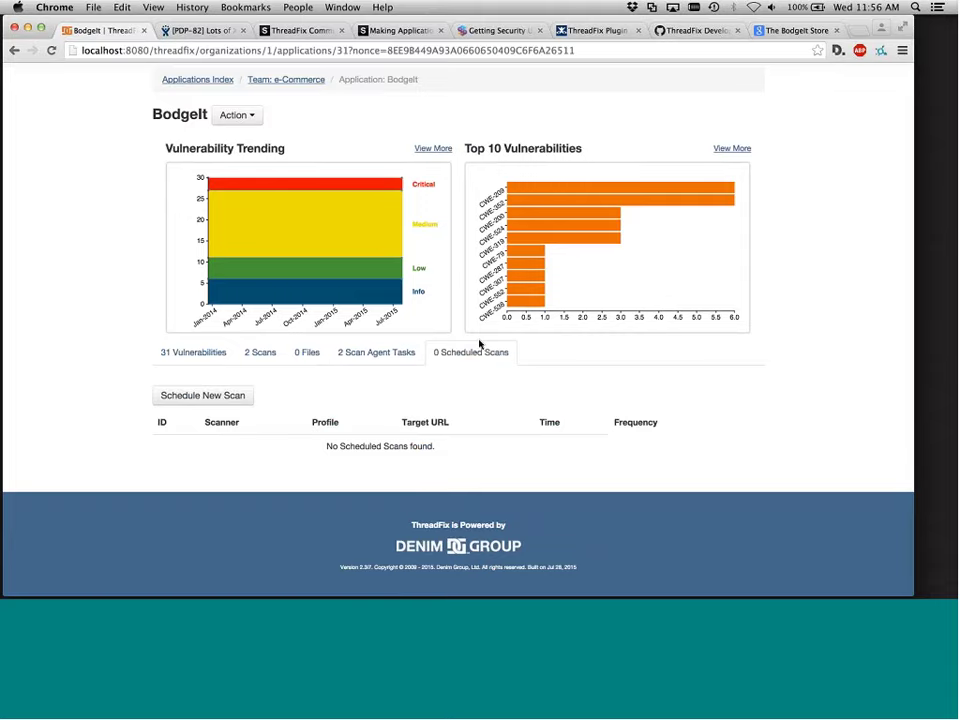
pyautogui.click(202, 395)
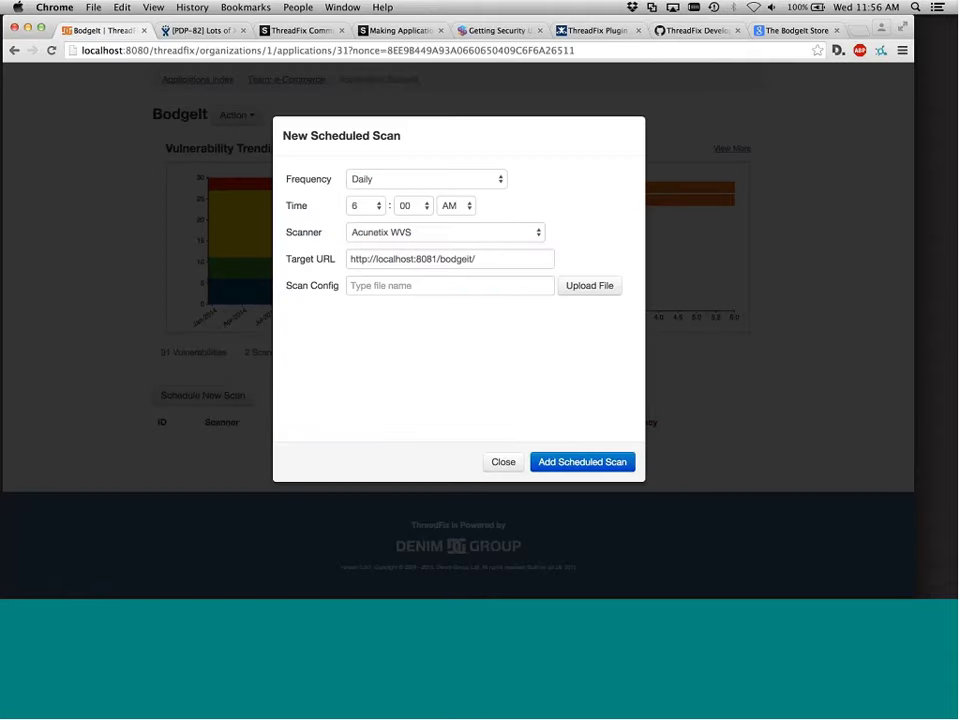
pyautogui.click(389, 232)
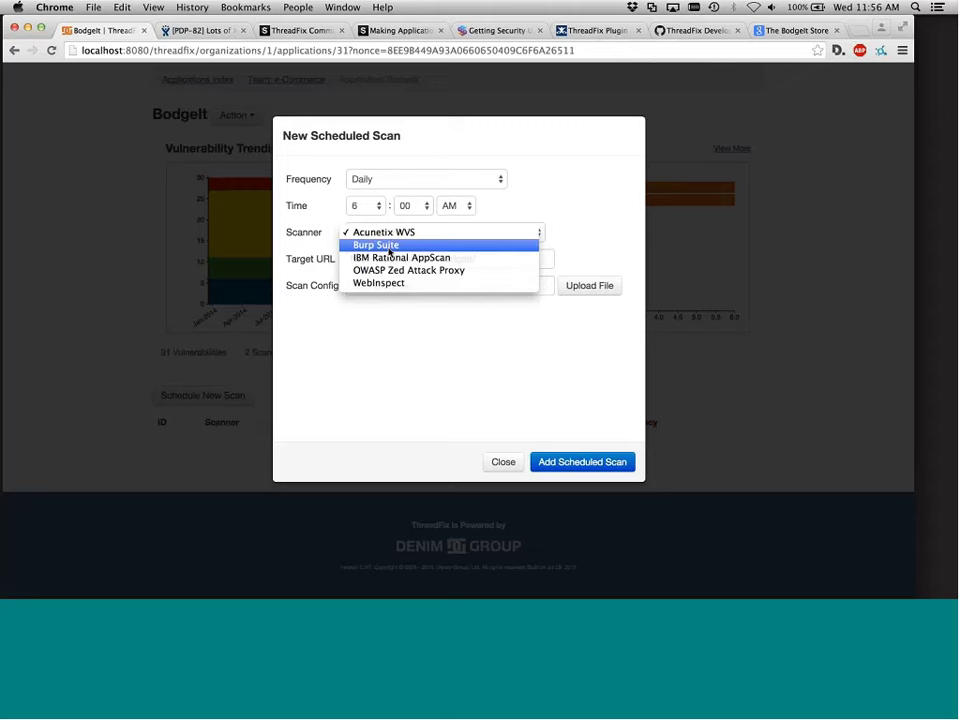
pyautogui.click(390, 245)
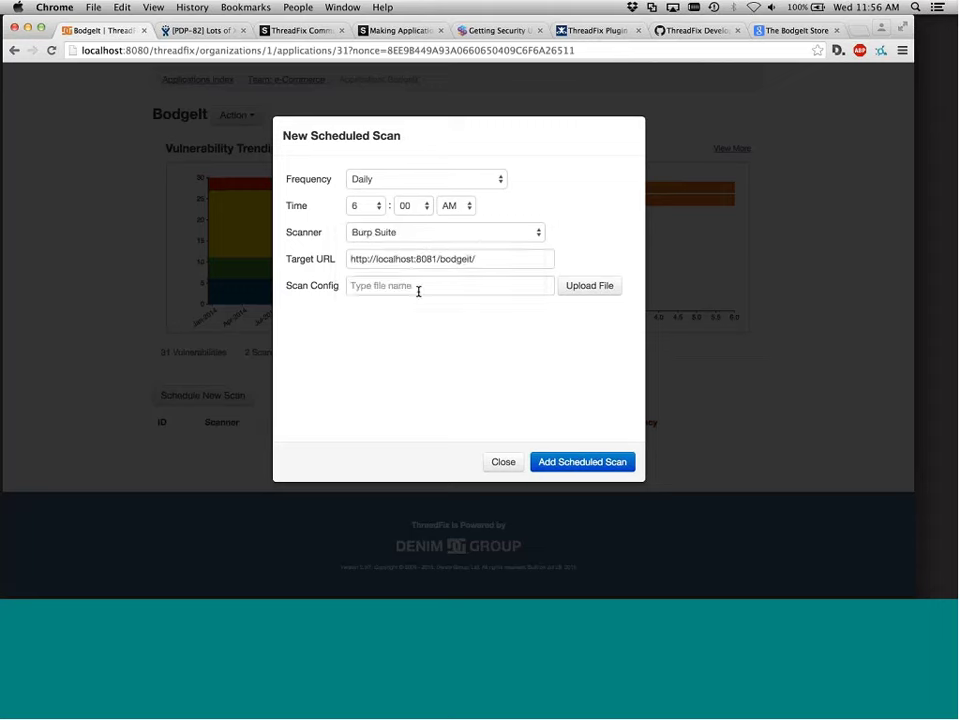
pyautogui.click(414, 286)
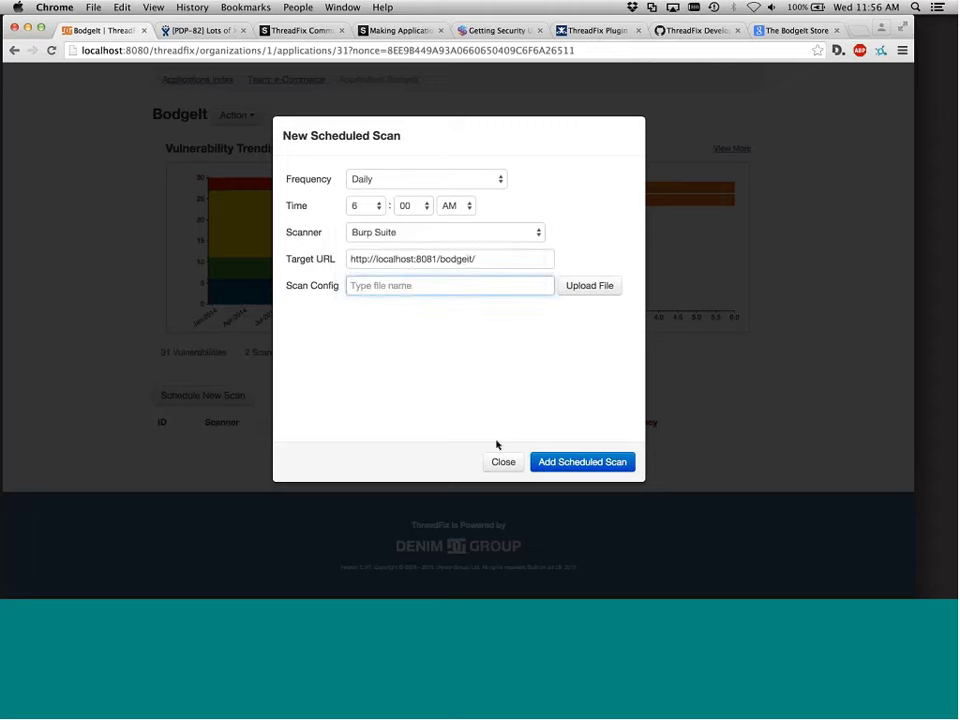
pyautogui.click(553, 463)
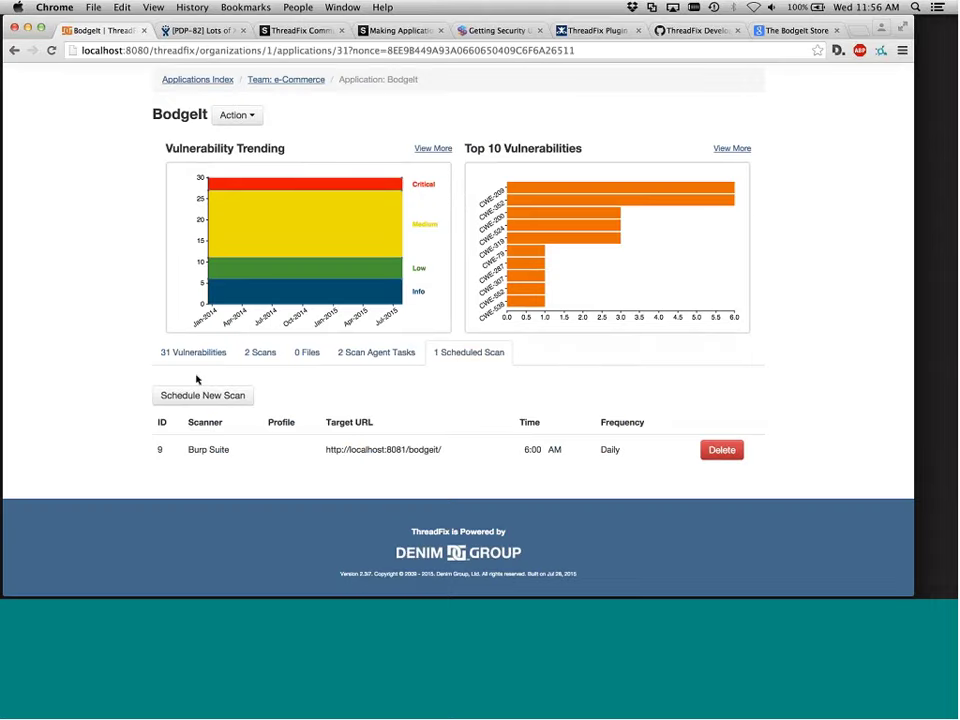
pyautogui.click(357, 356)
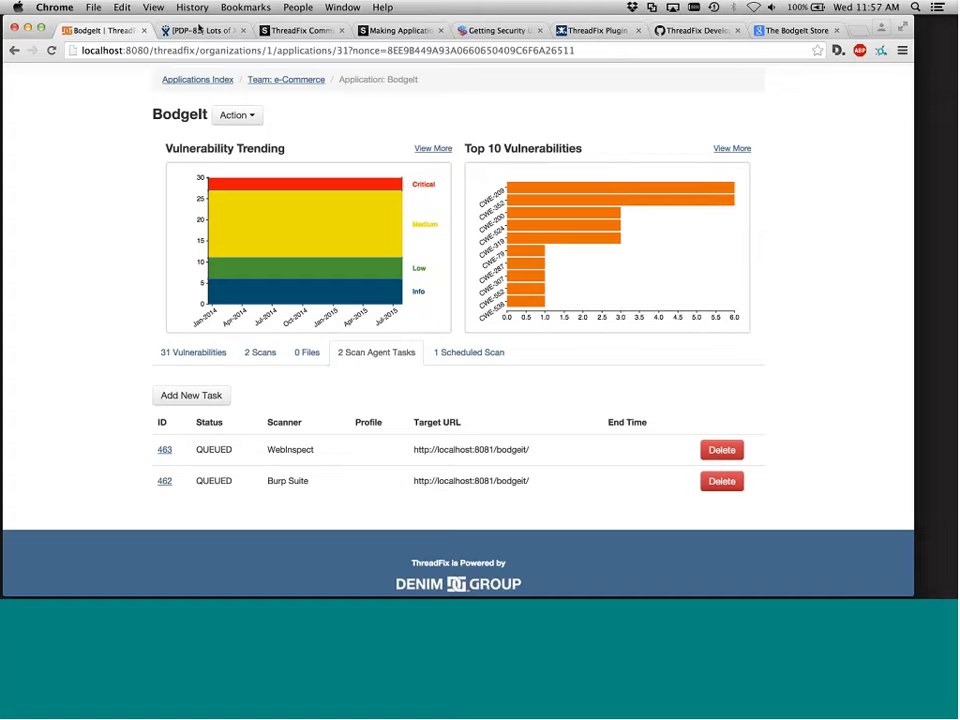
# In Terminal, re-run the ThreadFix CLI 'queueScan 31 burp' command
pyautogui.click(41, 27)
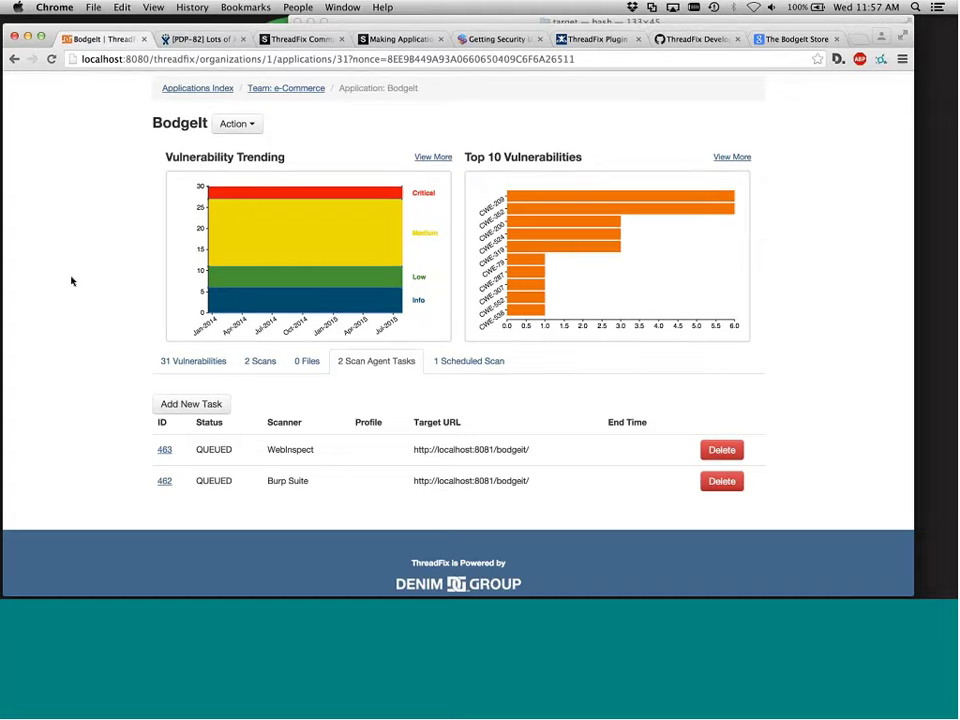
pyautogui.moveTo(71, 281); pyautogui.dragTo(64, 420)
pyautogui.click(364, 245)
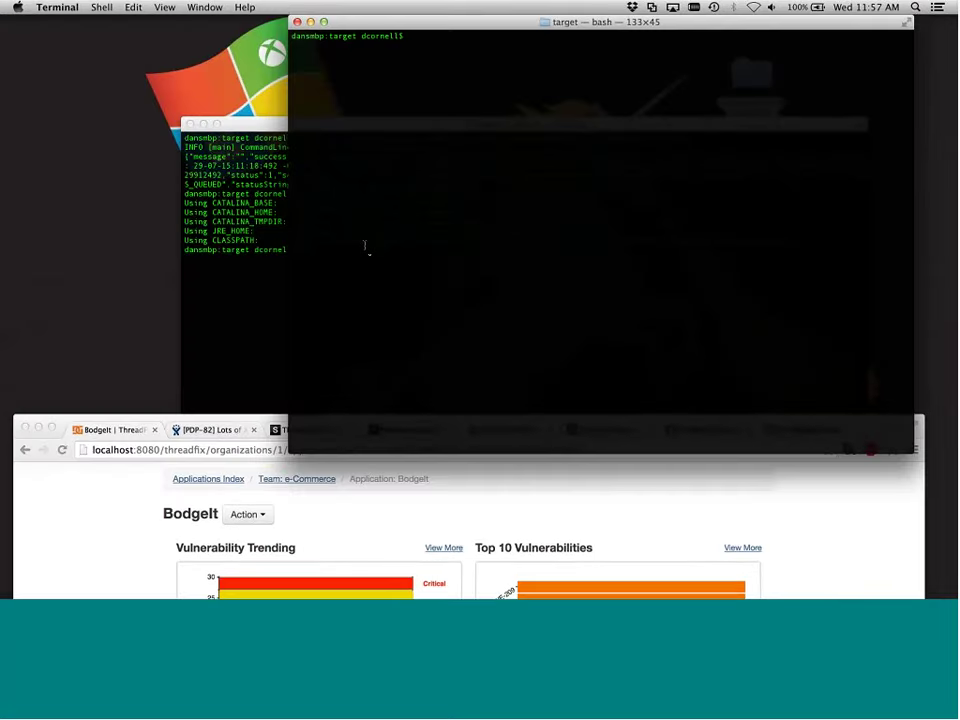
pyautogui.press('Up')
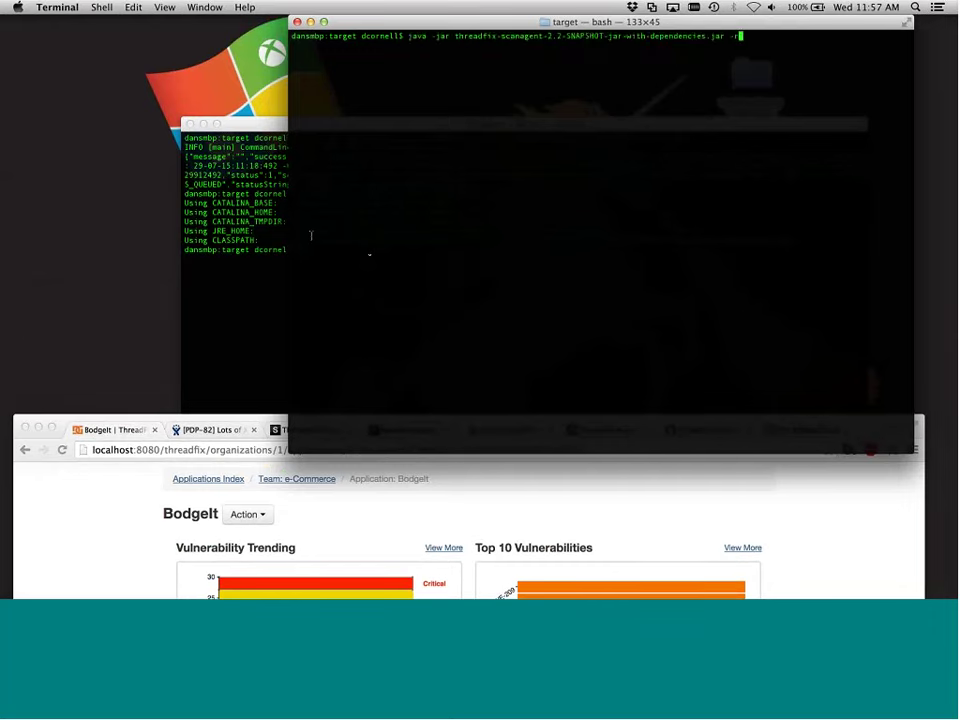
pyautogui.press('Down')
pyautogui.click(240, 227)
pyautogui.press('Up')
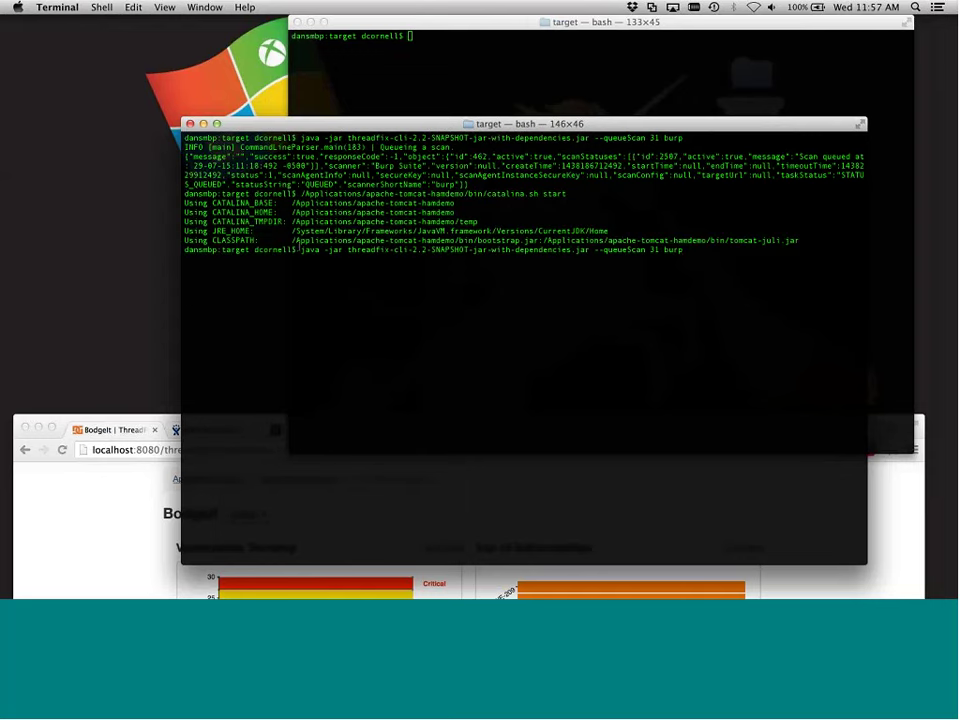
pyautogui.moveTo(301, 249); pyautogui.dragTo(642, 249)
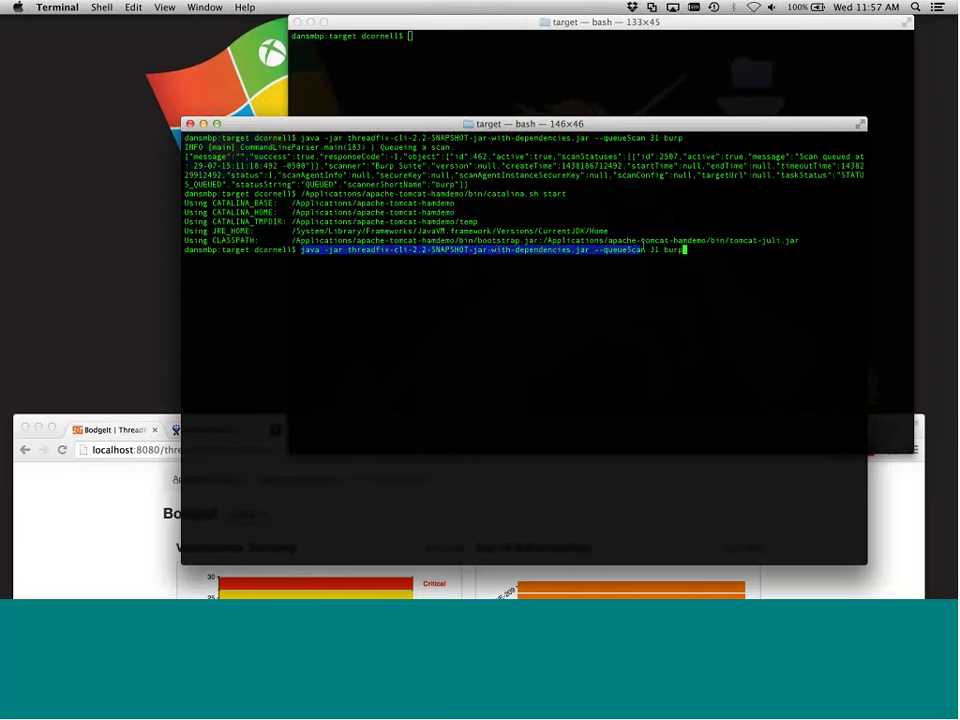
pyautogui.click(659, 248)
pyautogui.press('Return')
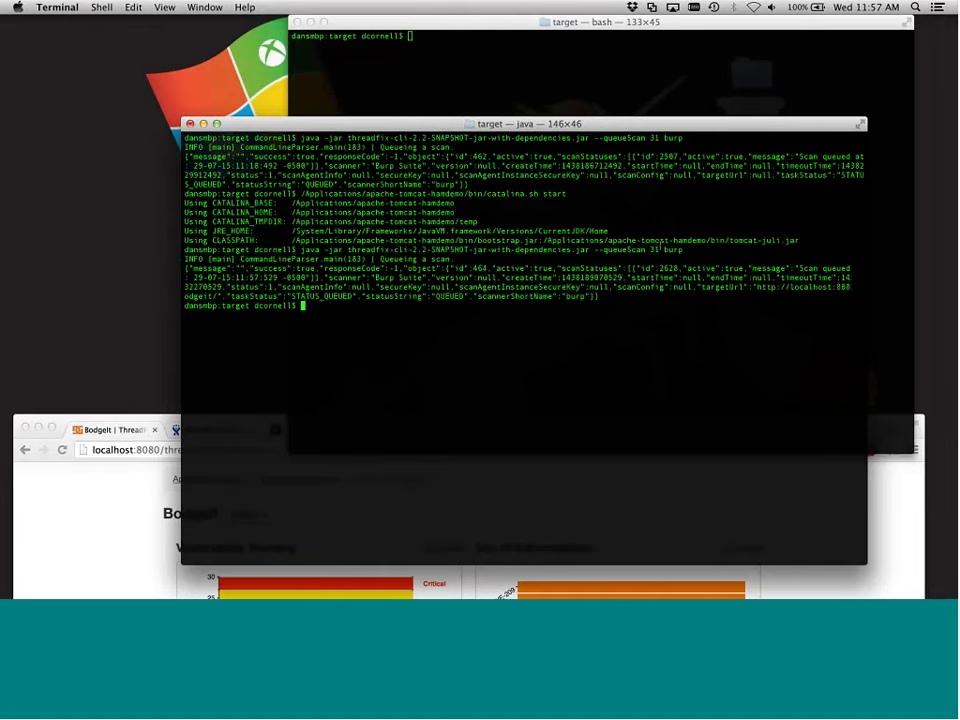
# Reload BodgeIt's page and view its Scan Agent Tasks, now including task 464
pyautogui.moveTo(178, 410); pyautogui.dragTo(103, 20)
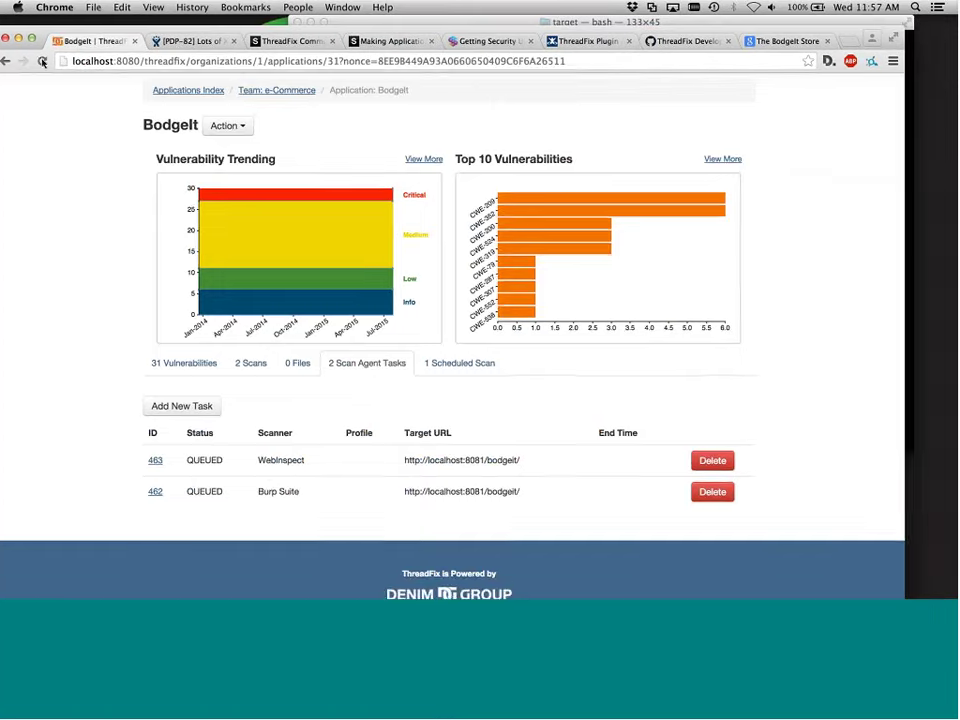
pyautogui.press('super+r')
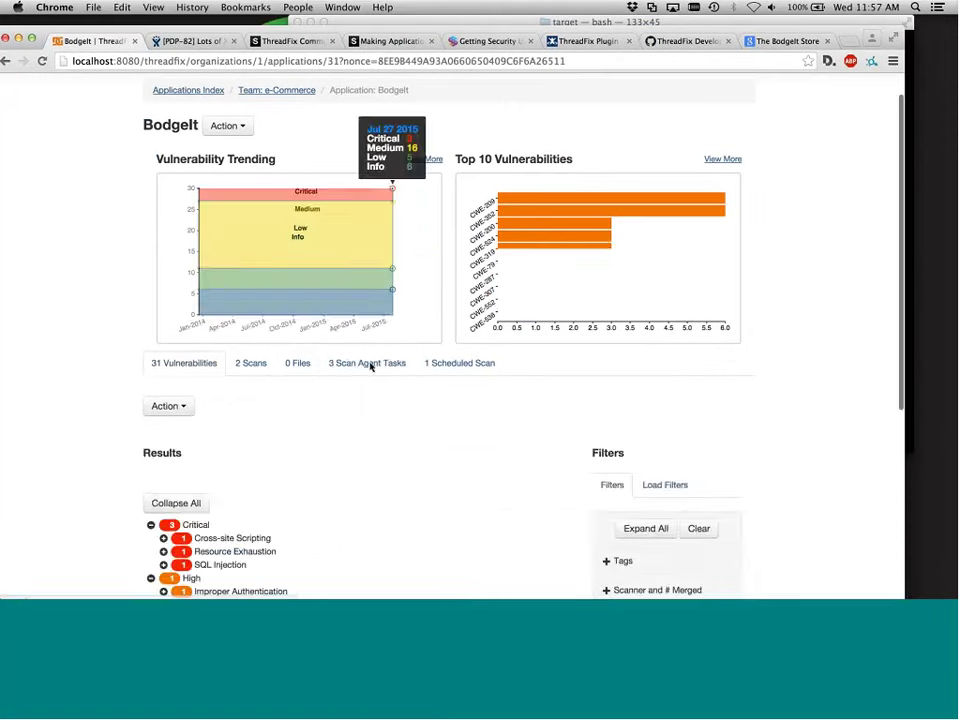
pyautogui.click(367, 364)
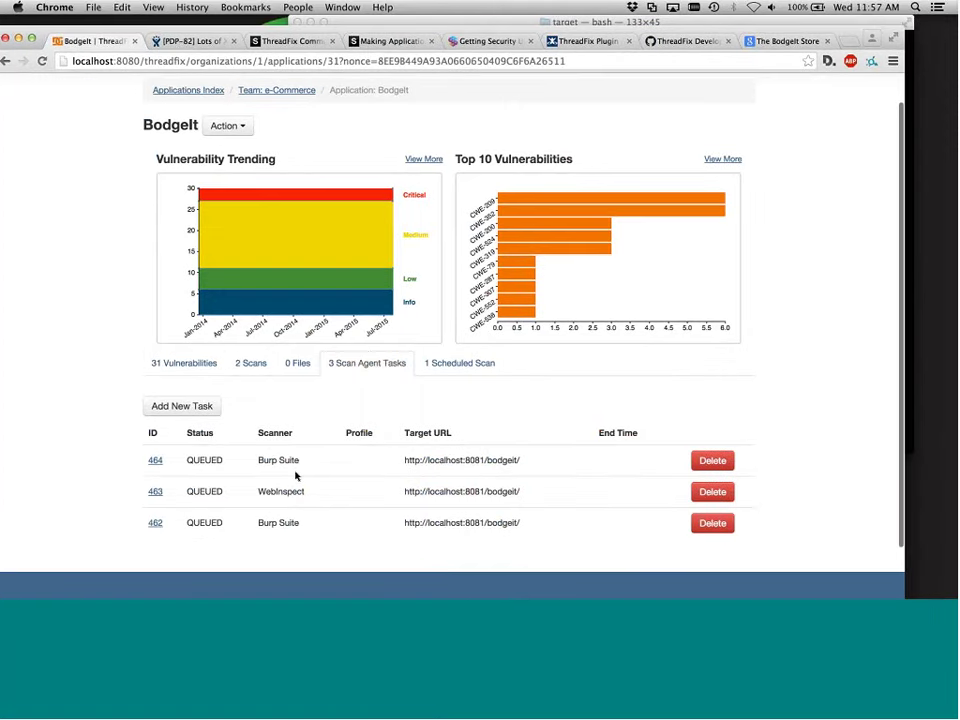
# Run 'java -jar threadfix-scanagent-2.2-SNAPSHOT-jar-with-dependencies.jar -r' in Terminal
pyautogui.click(339, 23)
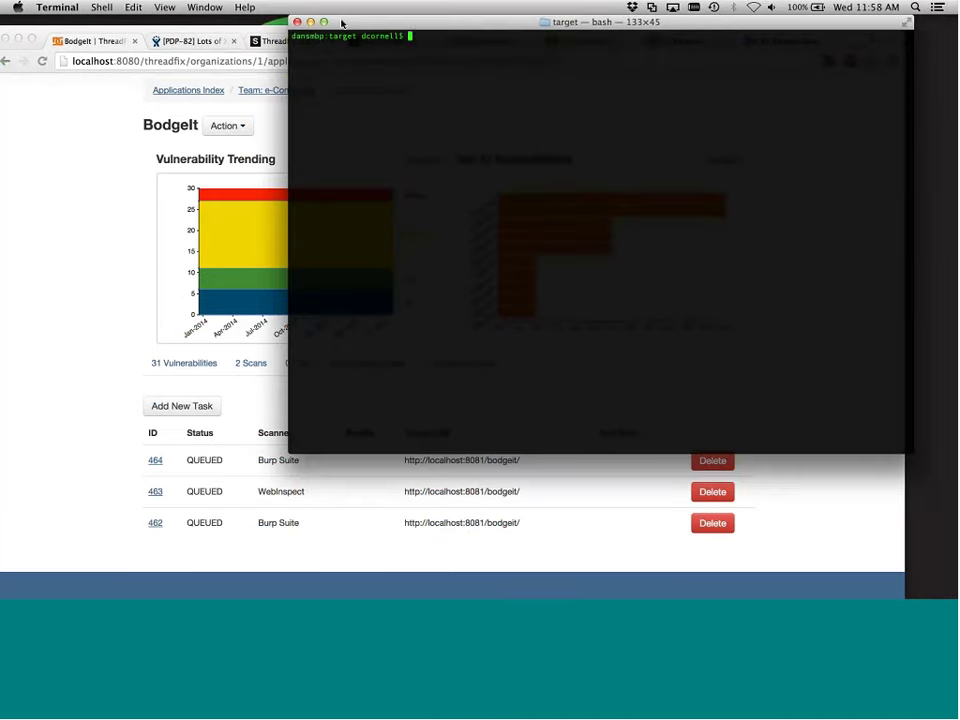
pyautogui.write('java -jar threadfix-scanagent-2.2-SNAPSHOT-jar-with-dependencies.jar -r')
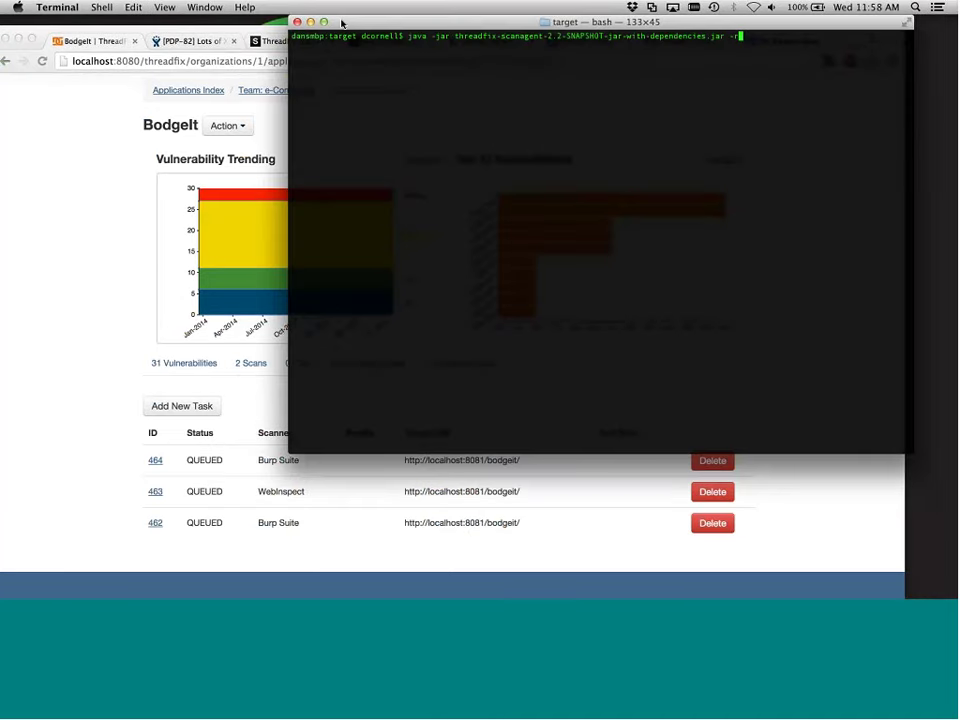
pyautogui.press('Return')
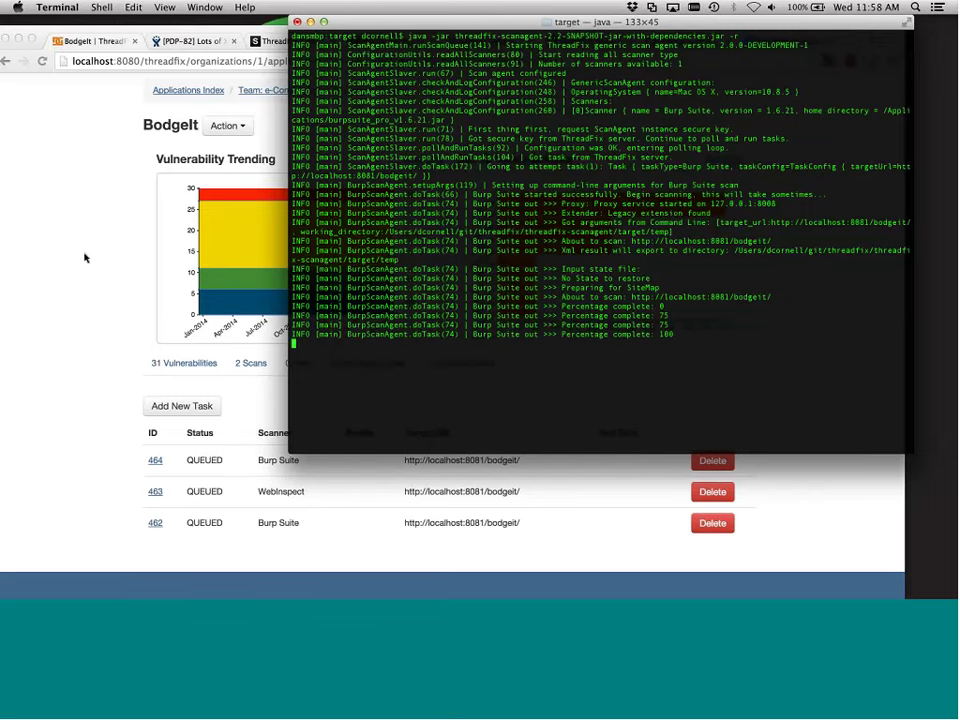
# Bring the browser forward to BodgeIt's page showing tasks 464, 463 and 462 queued
pyautogui.click(120, 35)
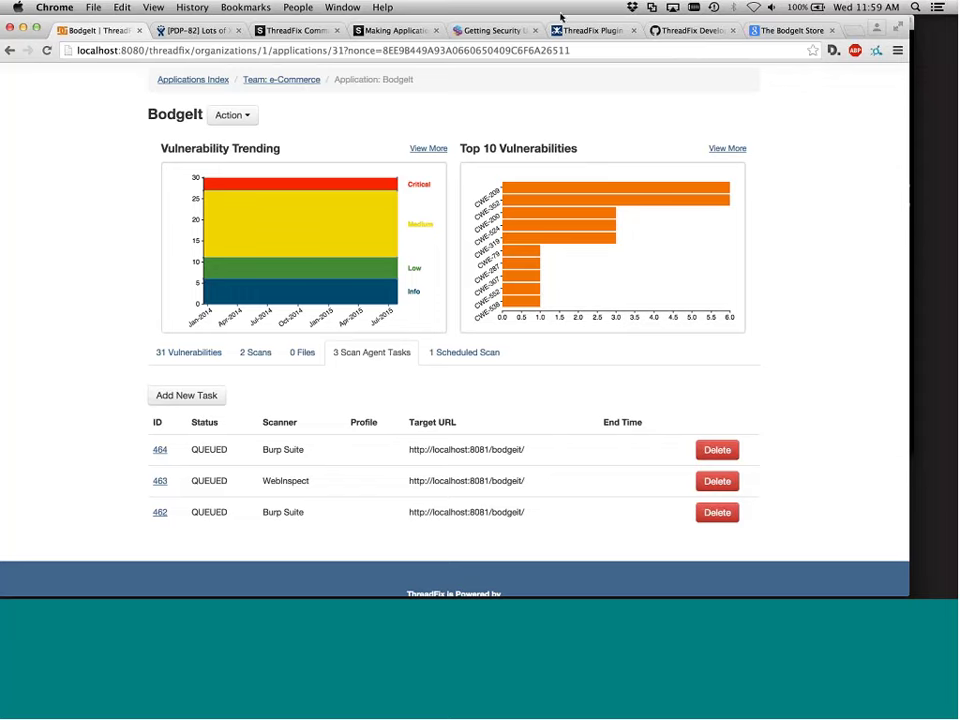
# Switch to the Jenkins wiki tab for the ThreadFix Plugin
pyautogui.click(589, 31)
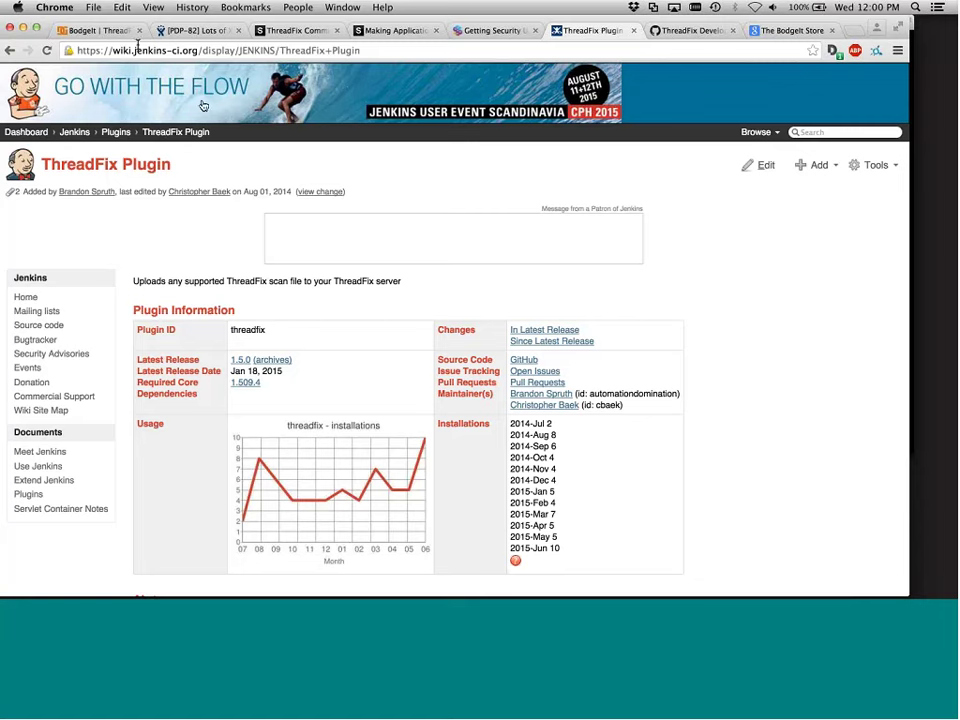
# Switch back to the BodgeIt ThreadFix tab with tasks 464, 463 and 462 queued
pyautogui.click(100, 33)
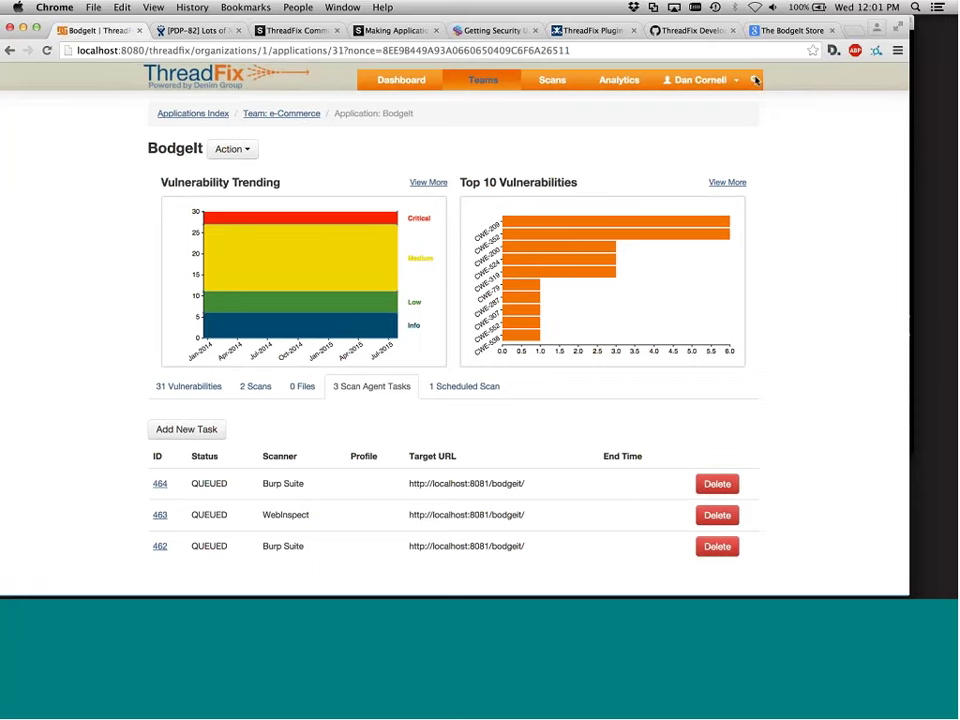
# Open Acceptance Criteria from the gear menu and expand the Apps with SQLi criterion
pyautogui.click(755, 80)
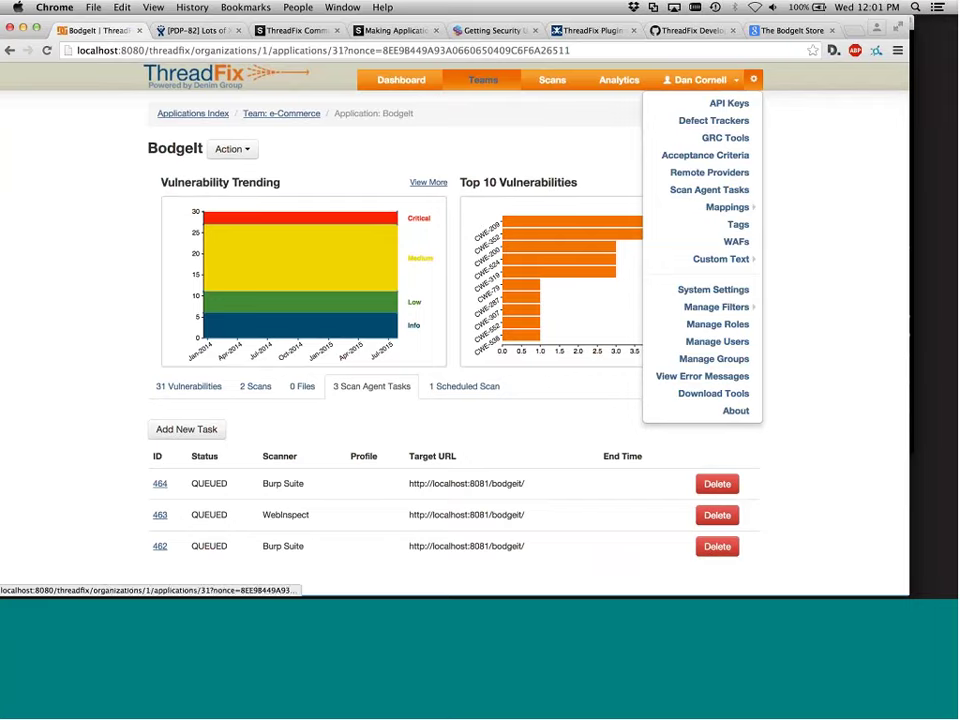
pyautogui.click(718, 156)
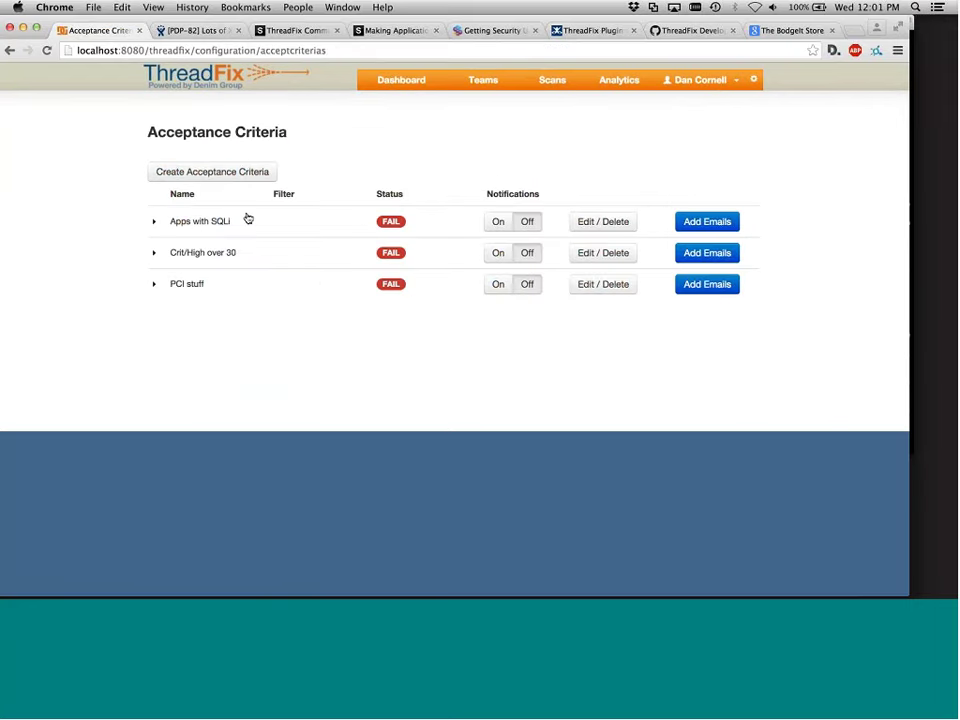
pyautogui.click(156, 223)
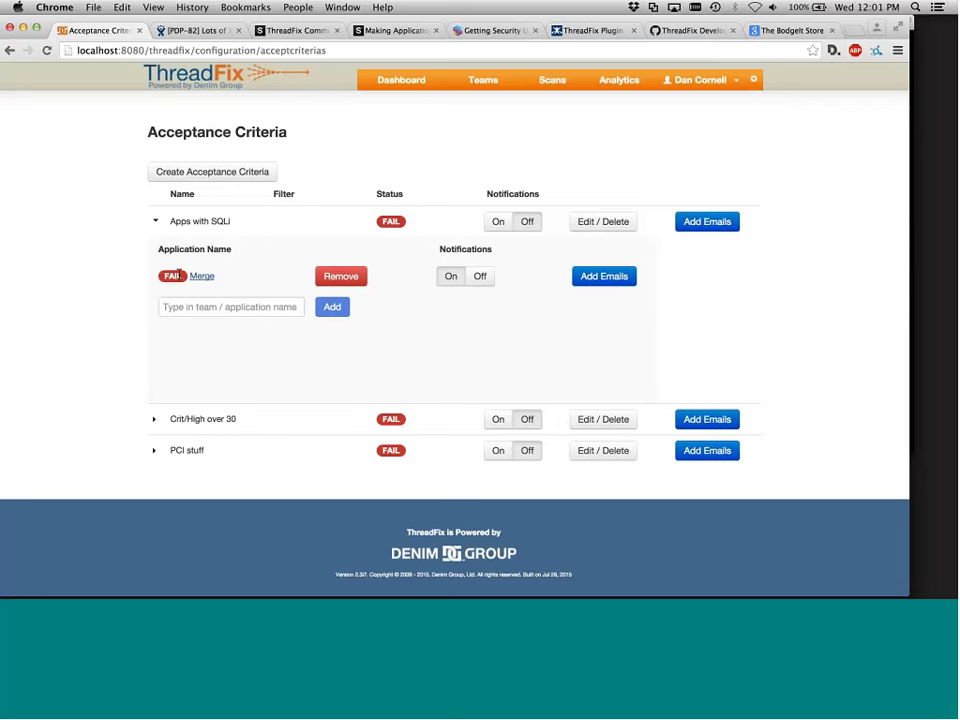
# Turn on notifications for the Merge application, bringing up its Email Notification Lists
pyautogui.click(272, 307)
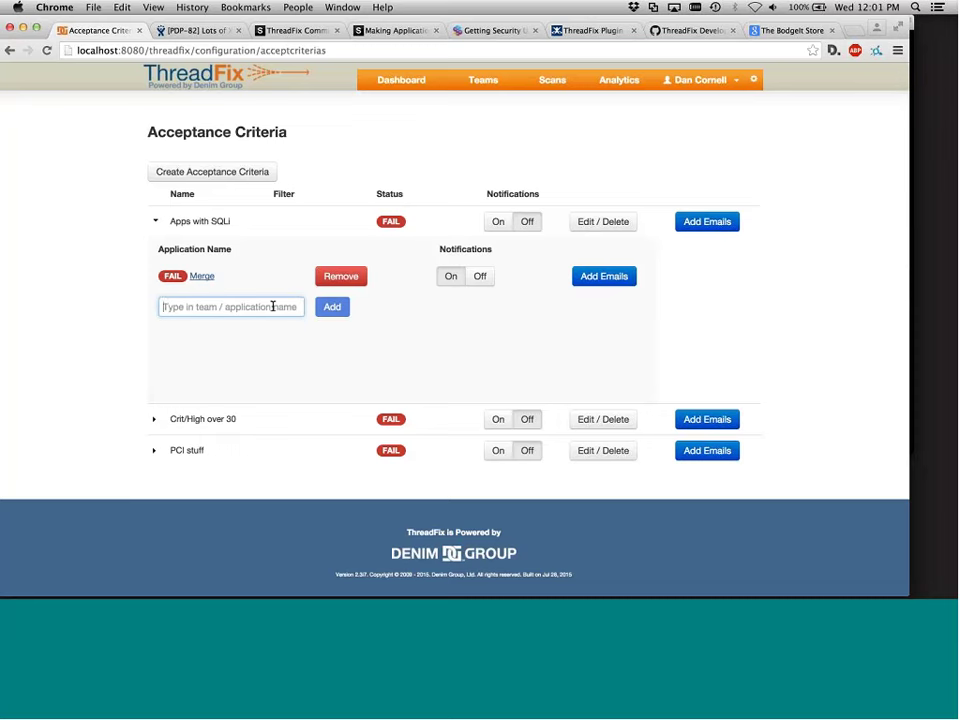
pyautogui.write('bo')
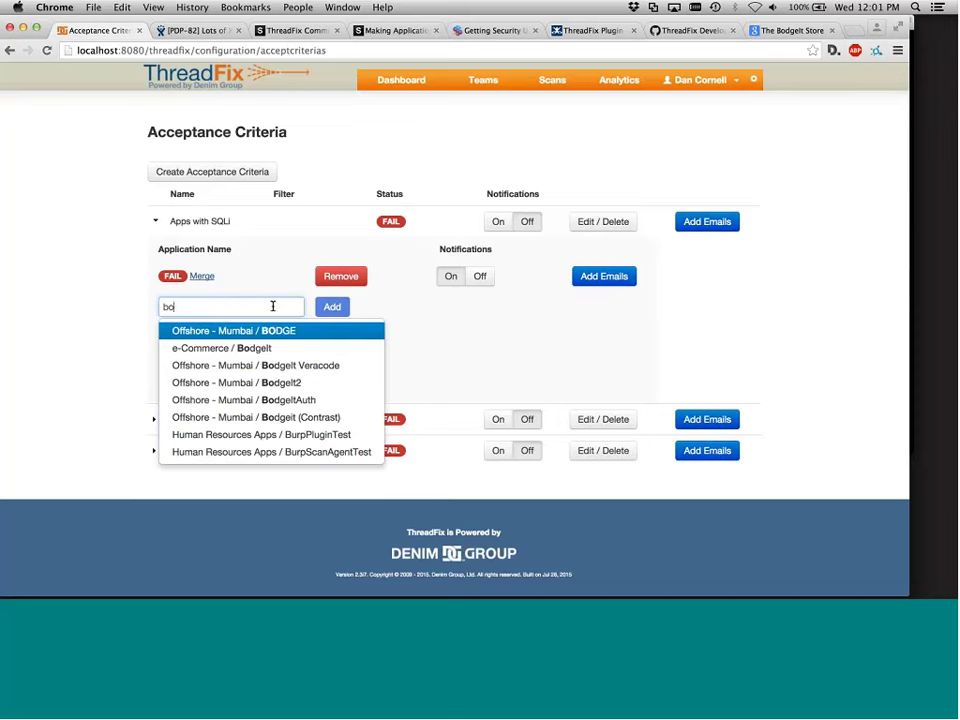
pyautogui.write('d')
pyautogui.press('BackSpace')
pyautogui.press('BackSpace')
pyautogui.press('BackSpace')
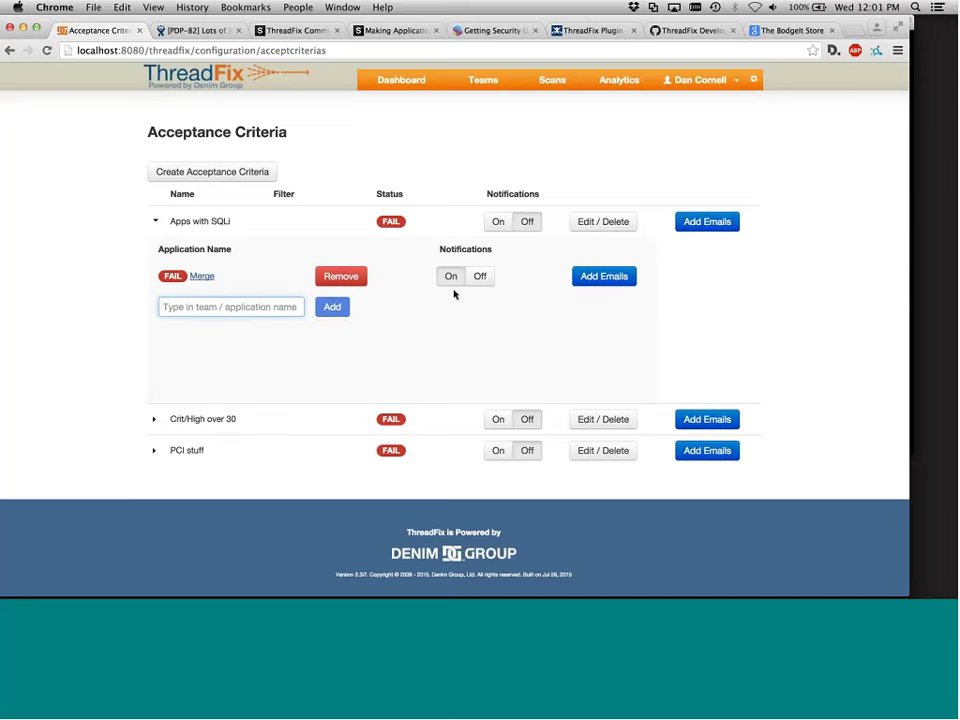
pyautogui.click(452, 278)
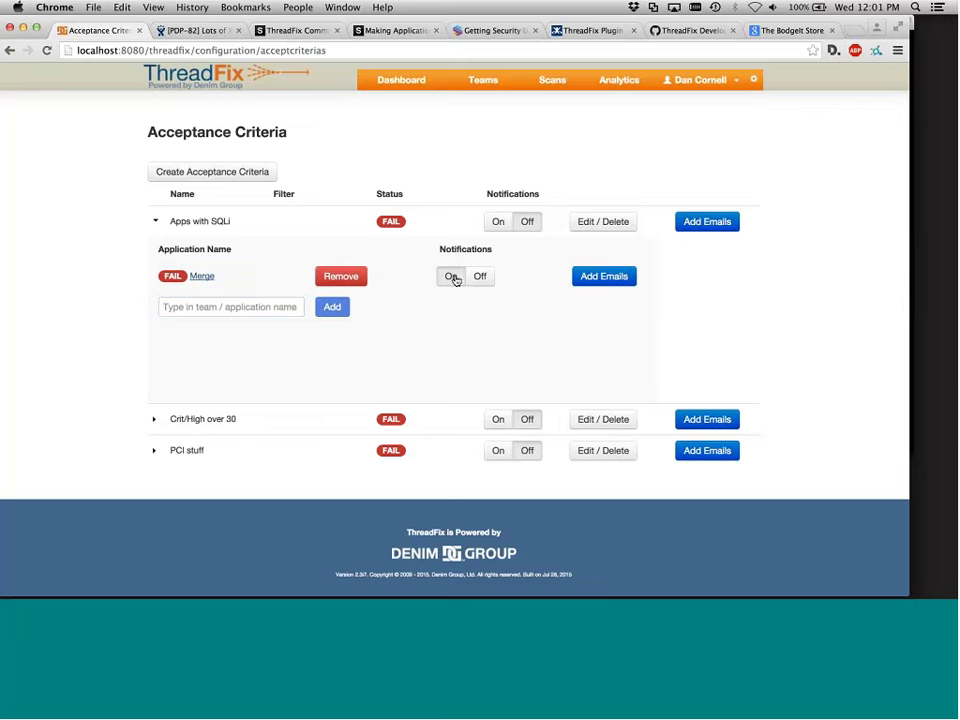
pyautogui.click(470, 279)
# Add a contact's e-mail address to Merge's notification list and close the dialog
pyautogui.click(587, 283)
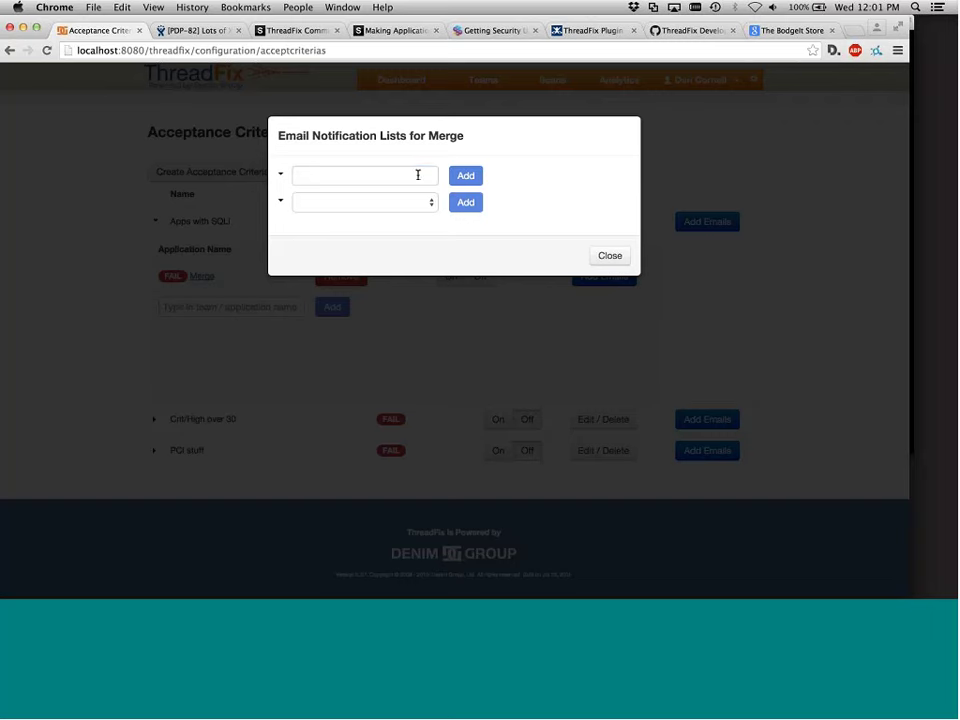
pyautogui.click(418, 175)
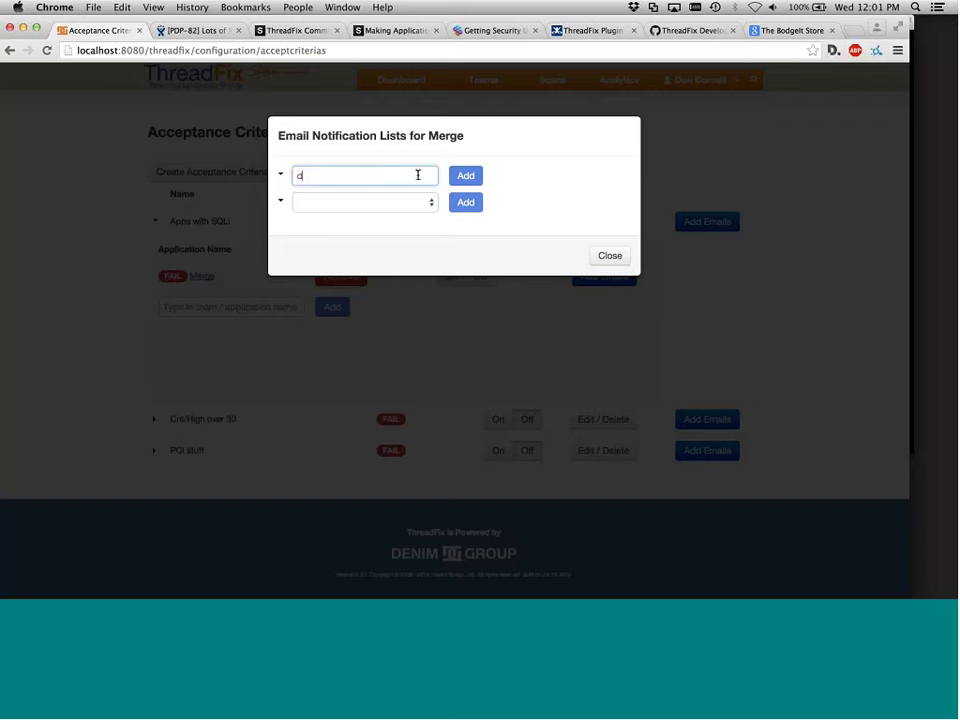
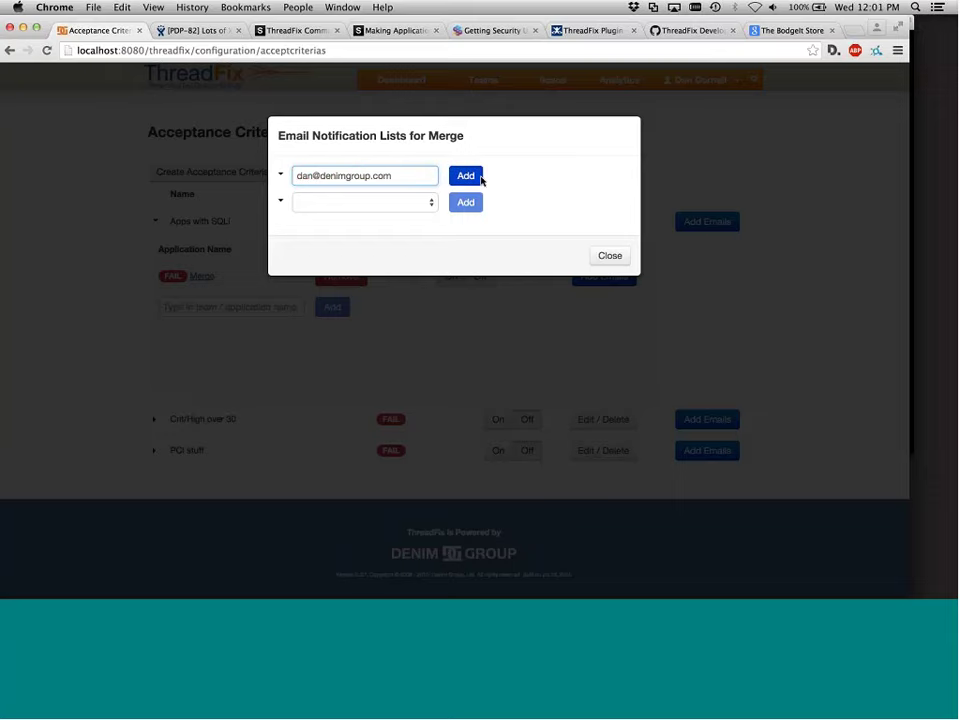
pyautogui.click(481, 179)
pyautogui.click(610, 255)
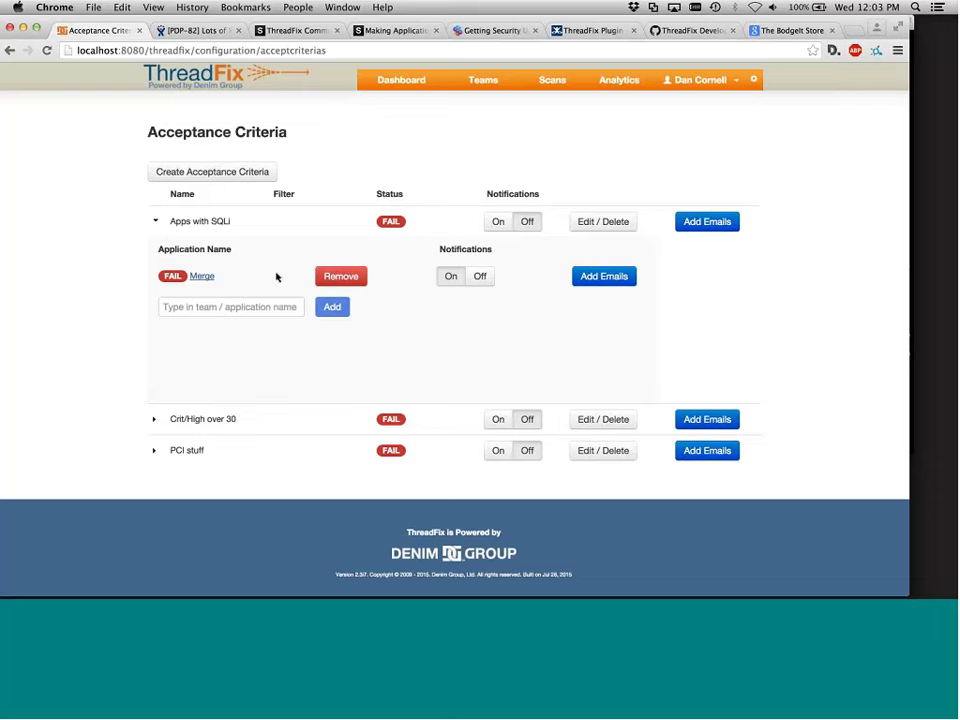
# Expand the e-Commerce team's applications, then switch to PowerPoint's Contributor Spotlight slide 25
pyautogui.click(483, 79)
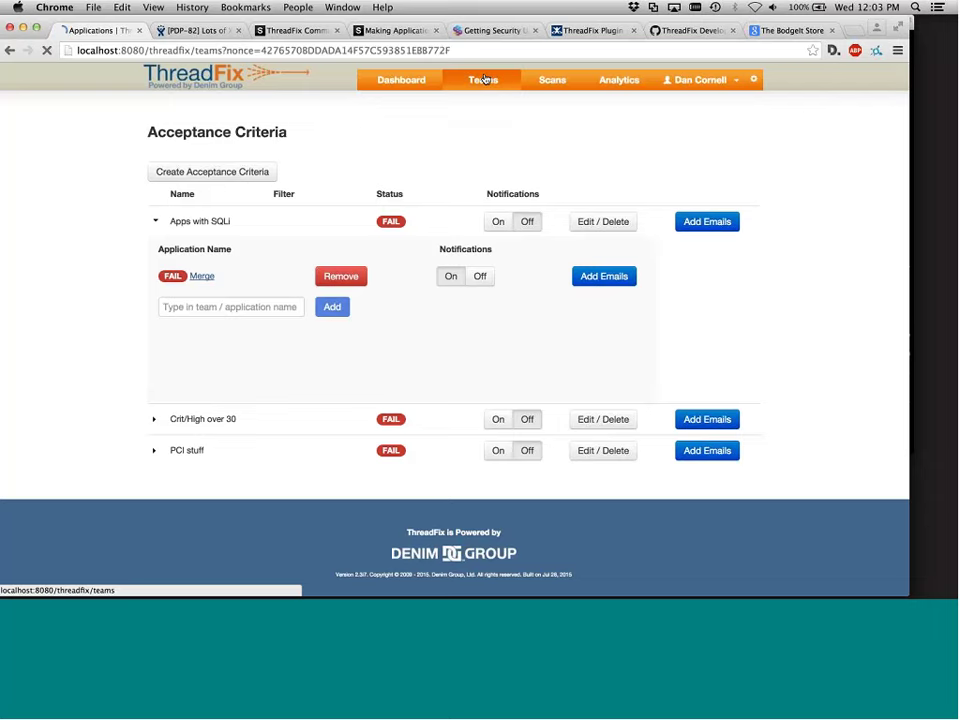
pyautogui.click(193, 244)
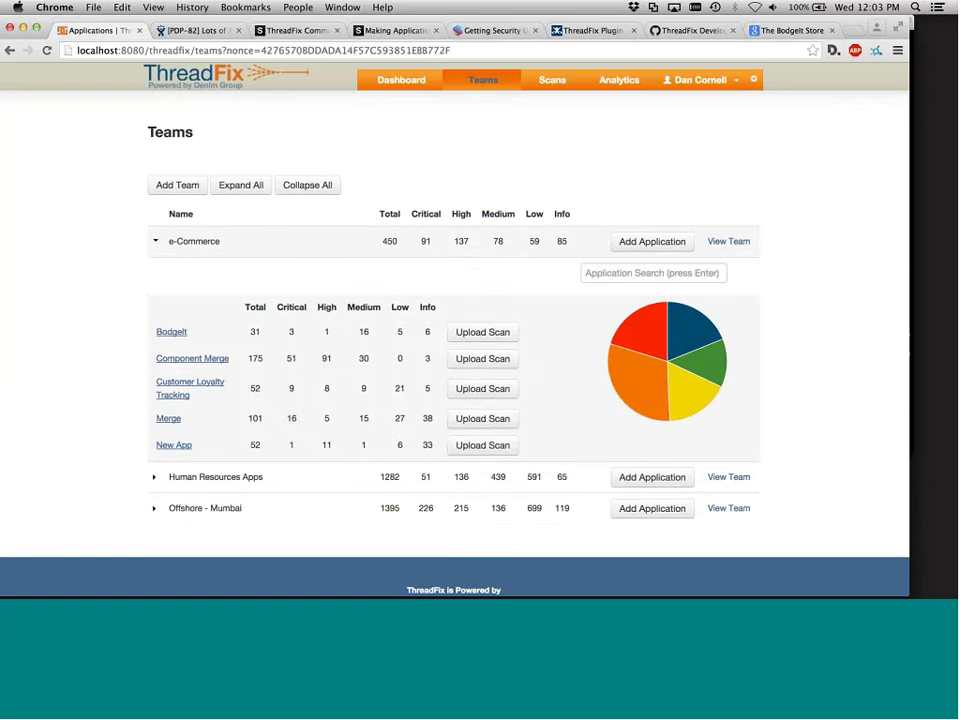
pyautogui.click(252, 622)
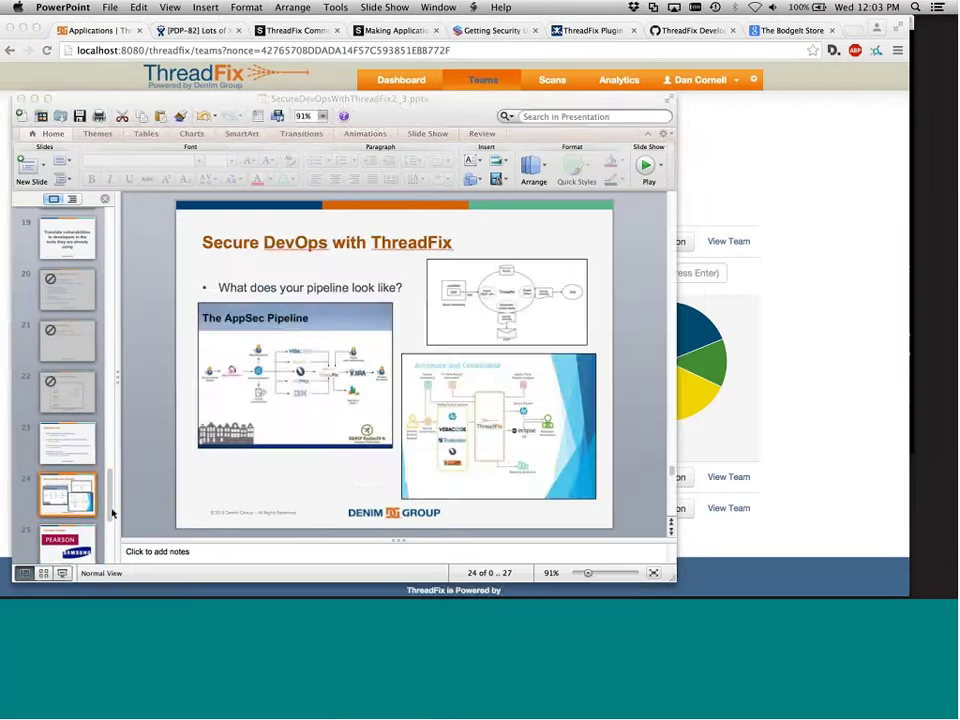
pyautogui.click(90, 532)
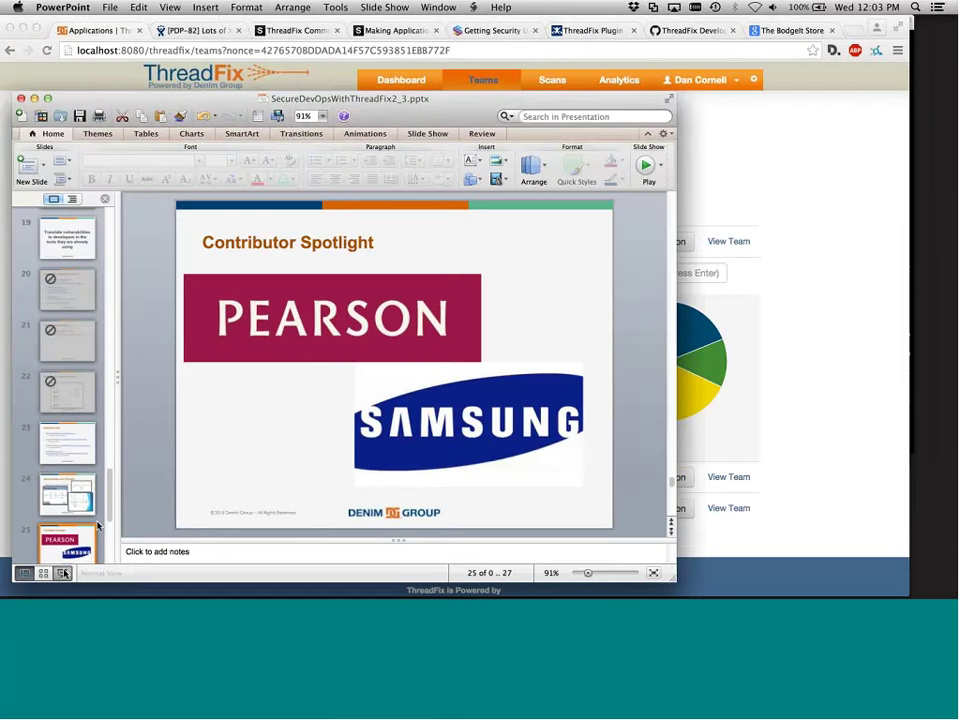